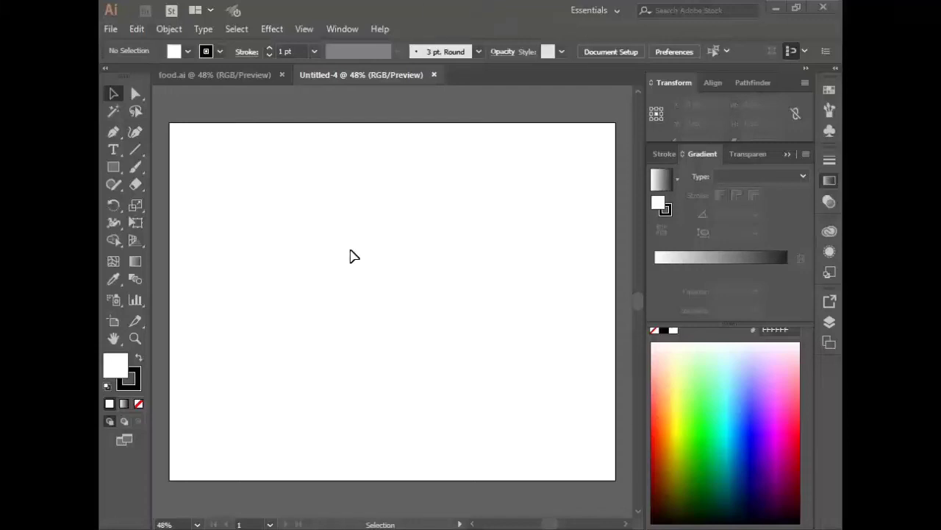
Step: Draw a large rectangle from the artboard's top-left corner and fill it black
click(118, 167)
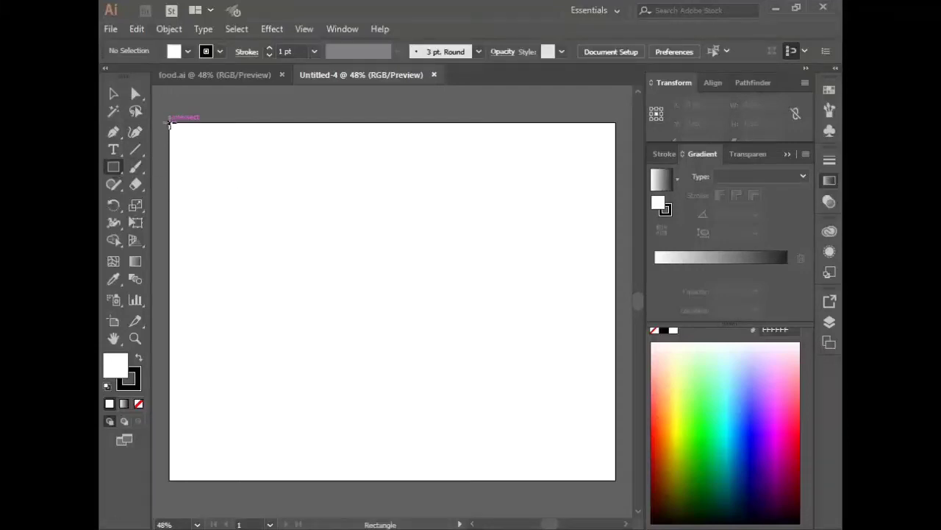
drag(171, 125, 514, 479)
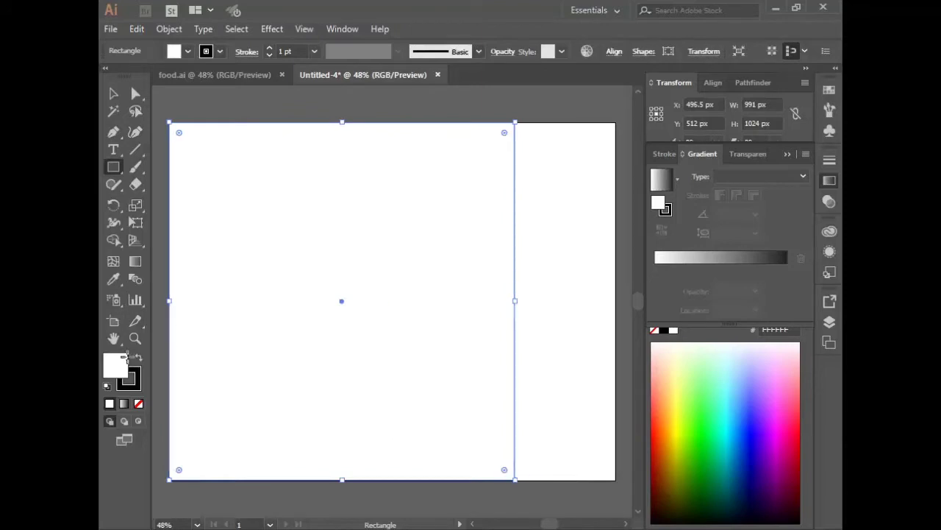
double_click(116, 370)
click(282, 357)
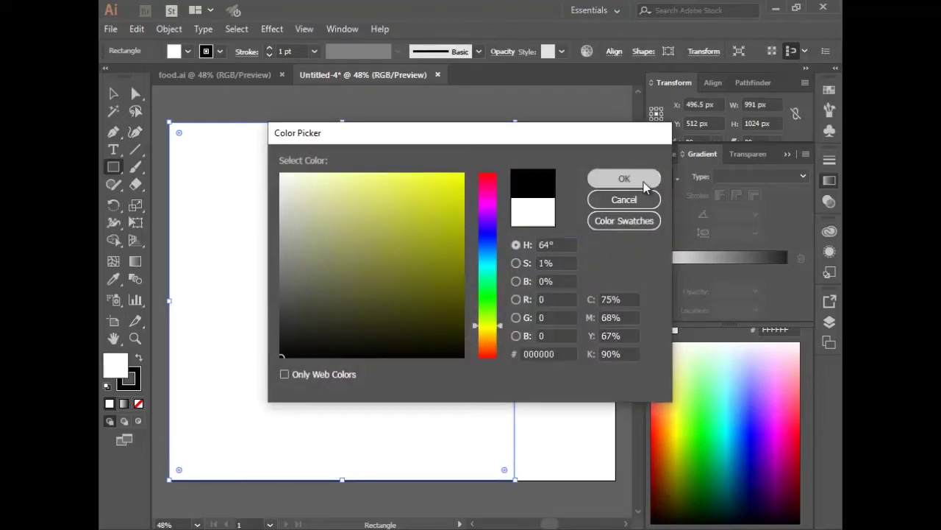
click(623, 178)
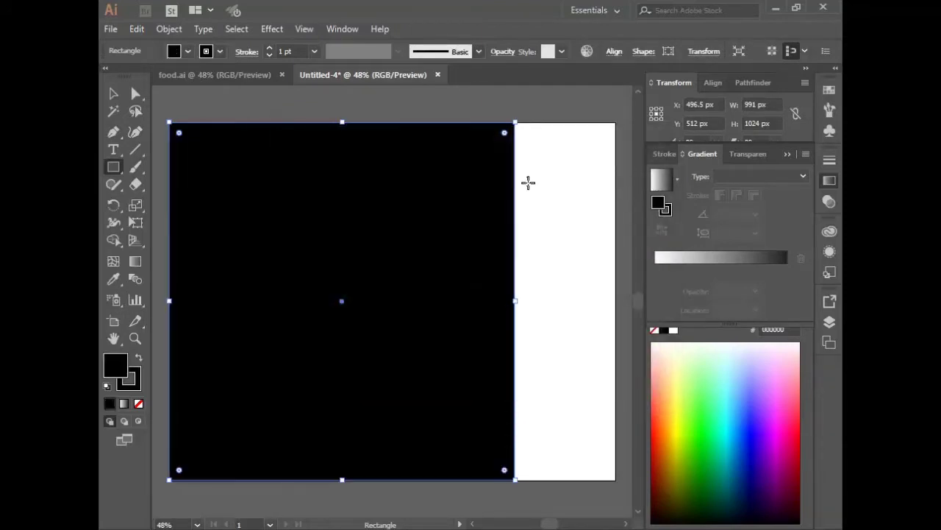
click(753, 156)
click(696, 155)
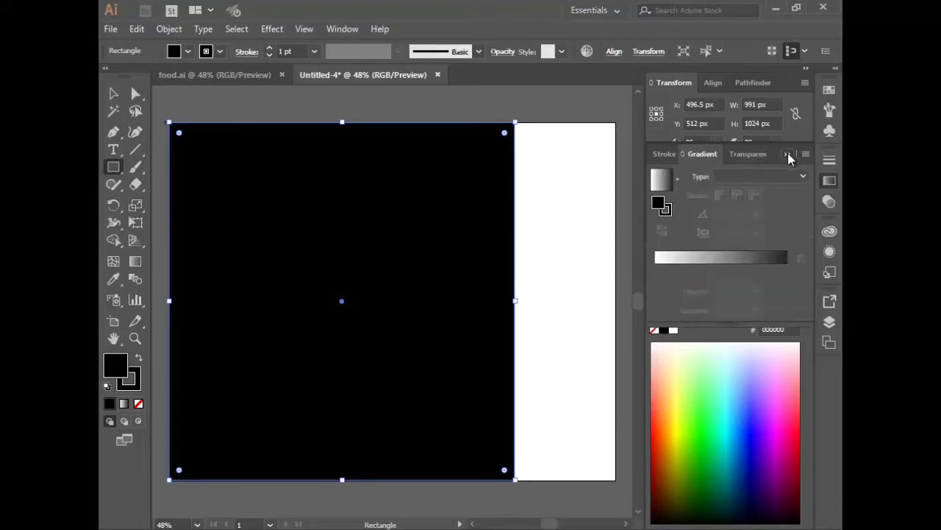
click(788, 155)
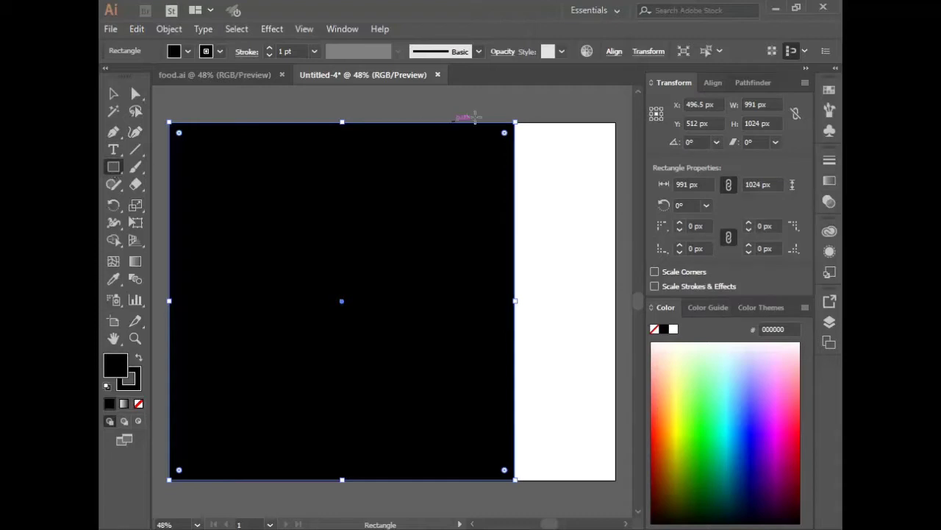
Step: Draw a 288 × 1024 px rectangle along the artboard's right strip and fill it pale yellow
click(114, 94)
click(528, 139)
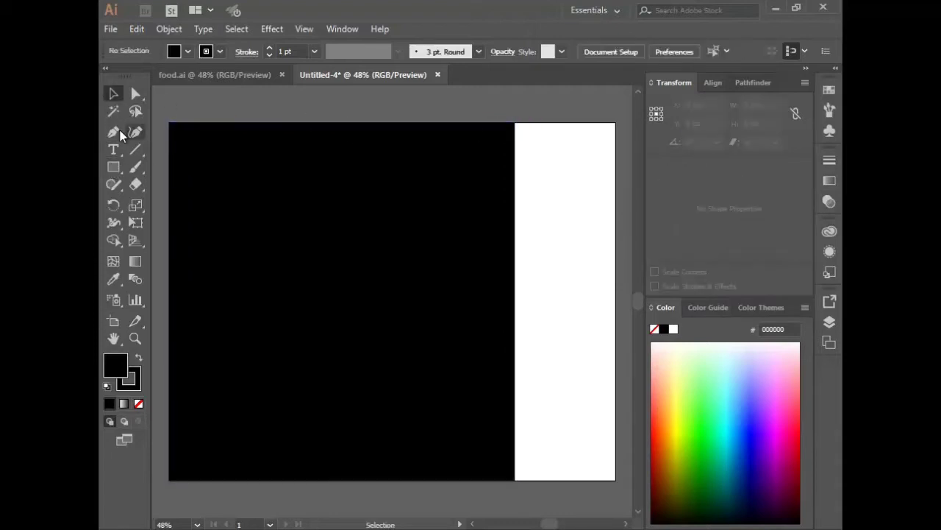
key(m)
drag(515, 123, 616, 480)
click(681, 375)
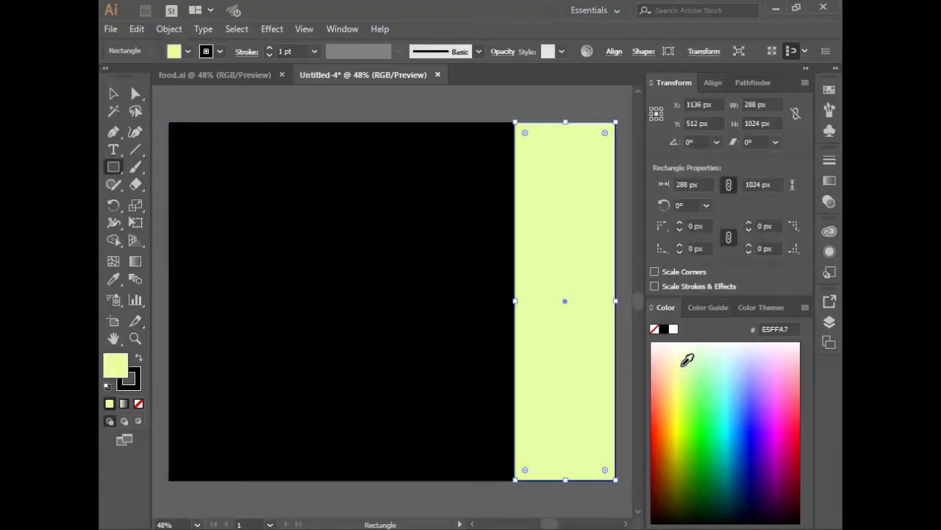
key(v)
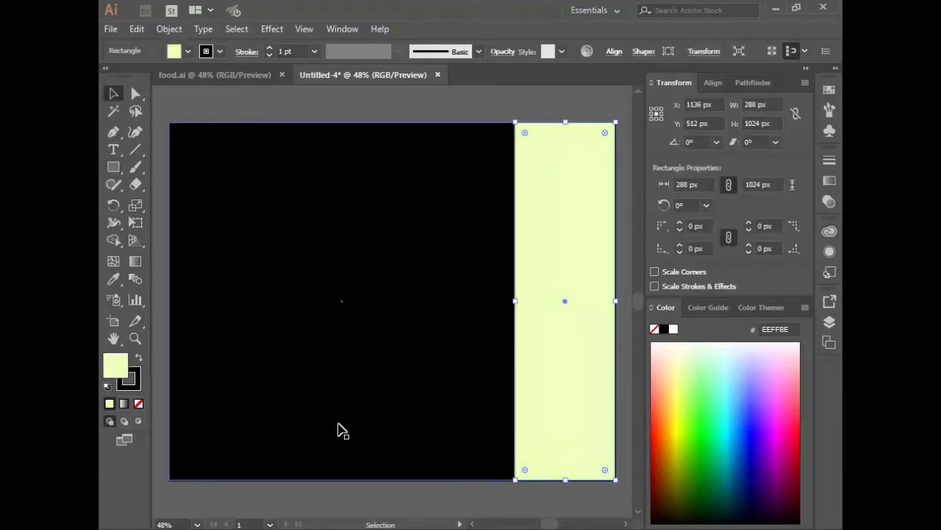
click(337, 433)
Step: Place the Hamburger PNG from Downloads onto the artboard
click(347, 509)
key(alt+Tab)
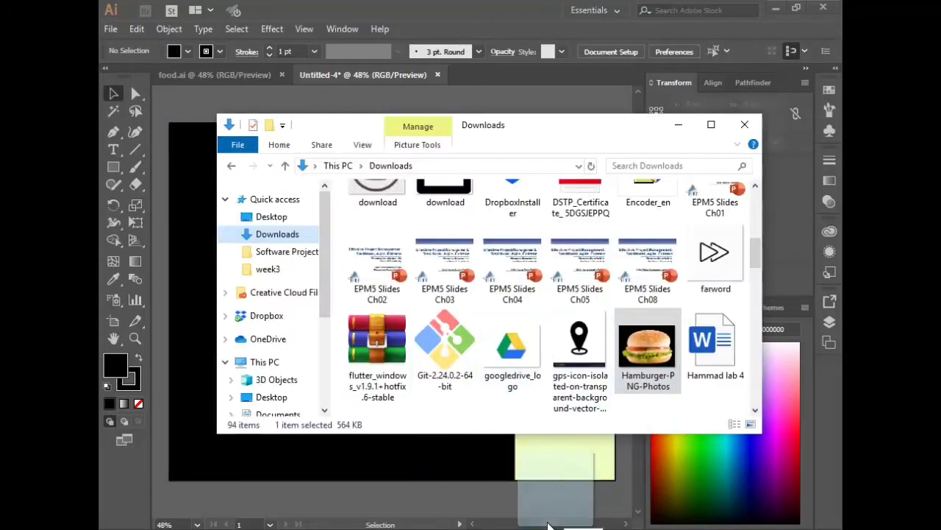
drag(678, 340, 476, 470)
Step: Resize the hamburger photo to about 991 × 823 px within the lower black panel
mouse_move(615, 319)
mouse_down()
mouse_move(486, 323)
mouse_move(526, 324)
mouse_up()
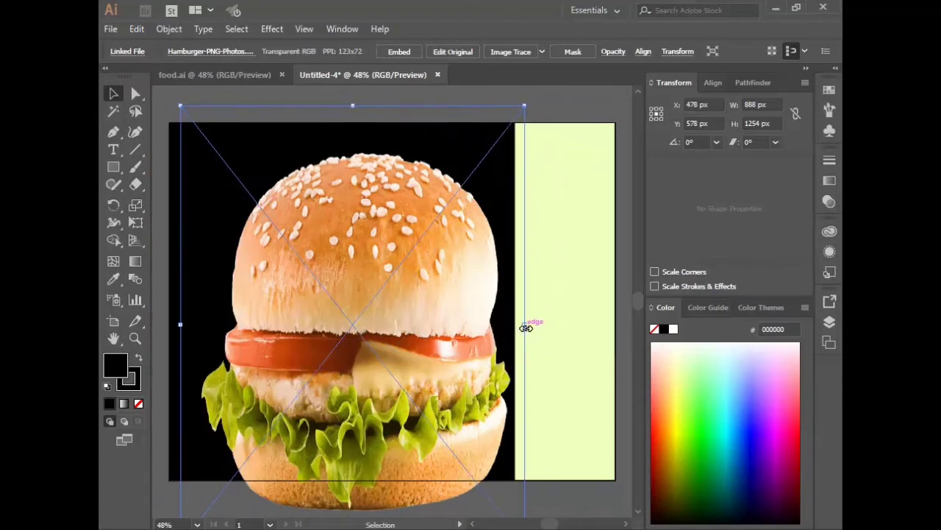
drag(182, 324, 164, 329)
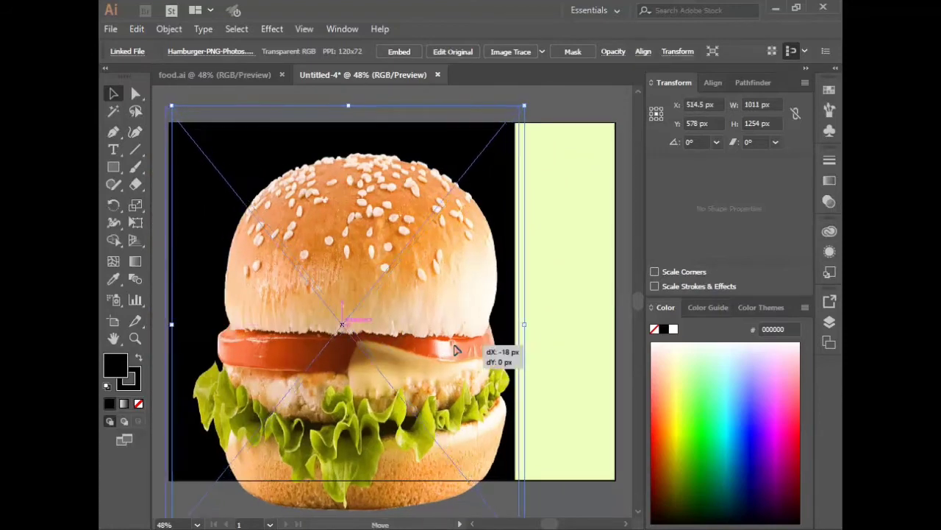
drag(343, 109, 346, 192)
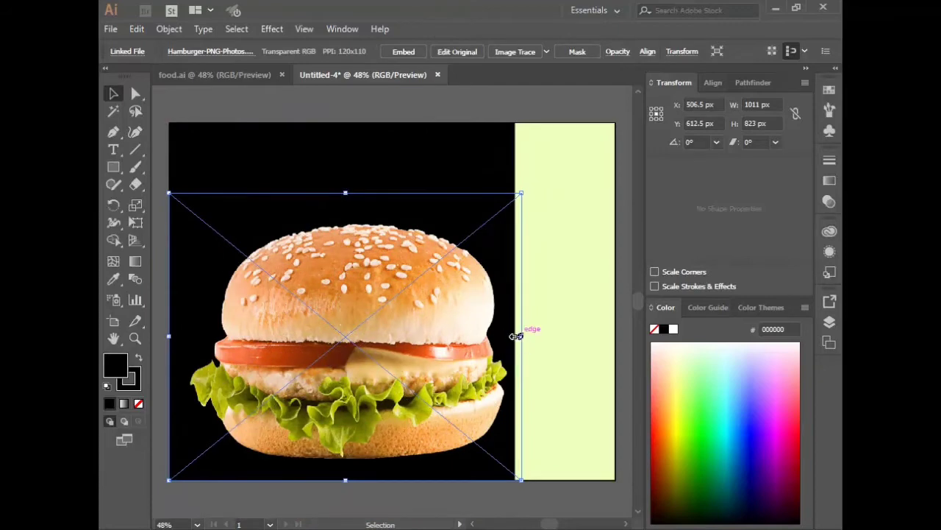
drag(516, 336, 511, 336)
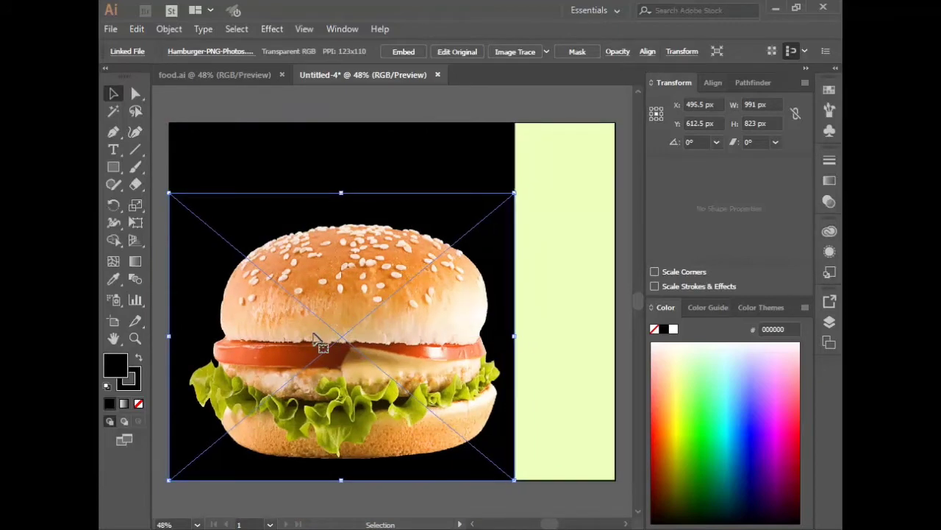
drag(352, 324, 345, 325)
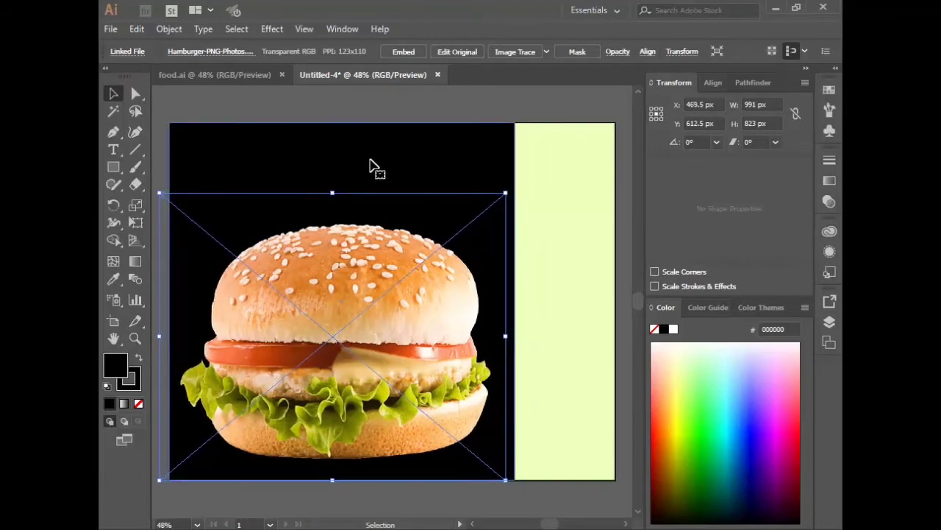
drag(331, 194, 330, 215)
Step: Add a BURGER POINT text frame near the top of the black panel with white fill
click(368, 184)
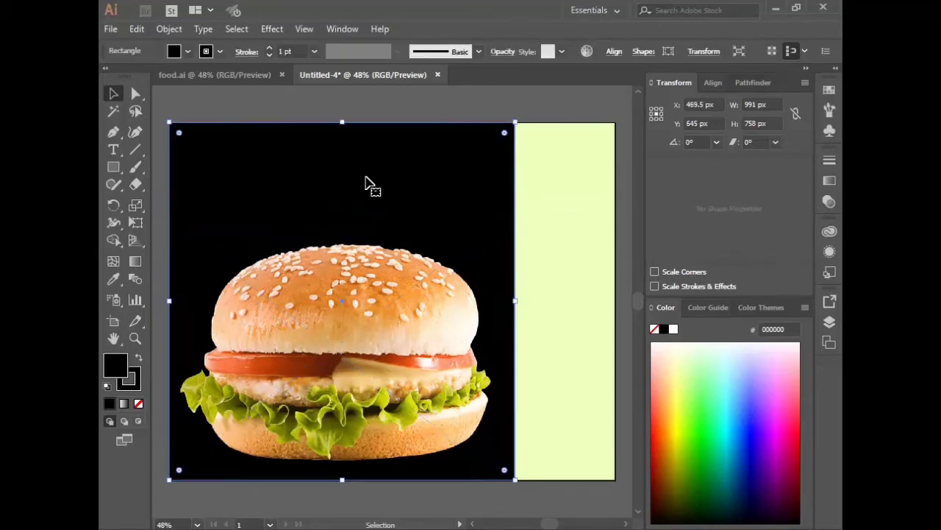
click(156, 147)
click(113, 149)
drag(196, 142, 483, 230)
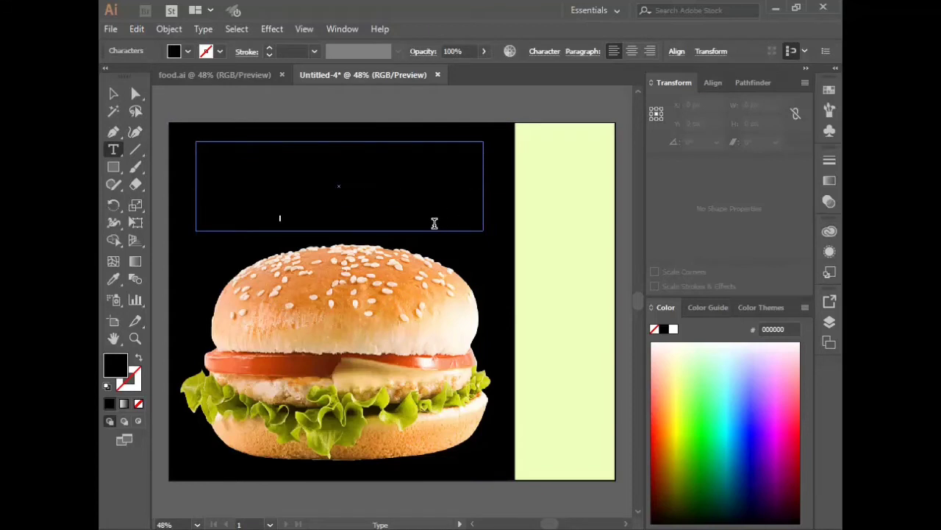
key(BackSpace)
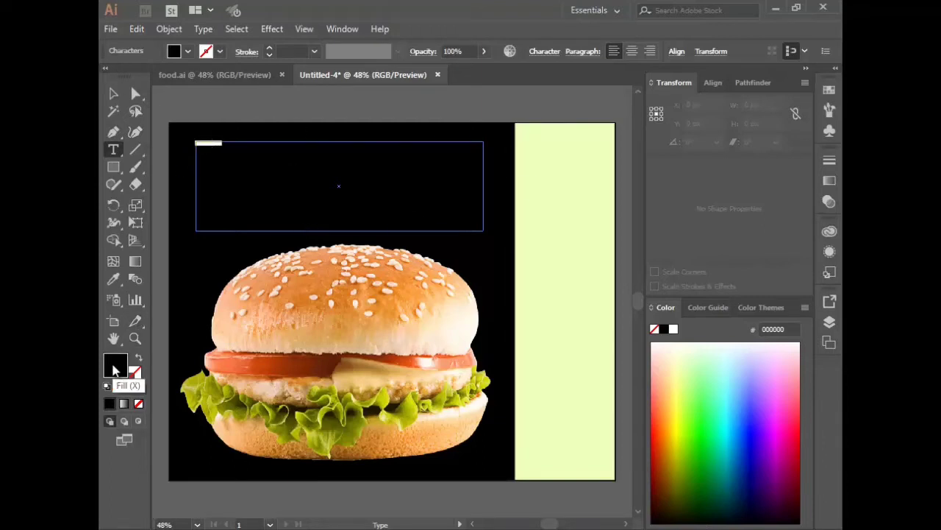
double_click(115, 365)
click(283, 175)
click(624, 179)
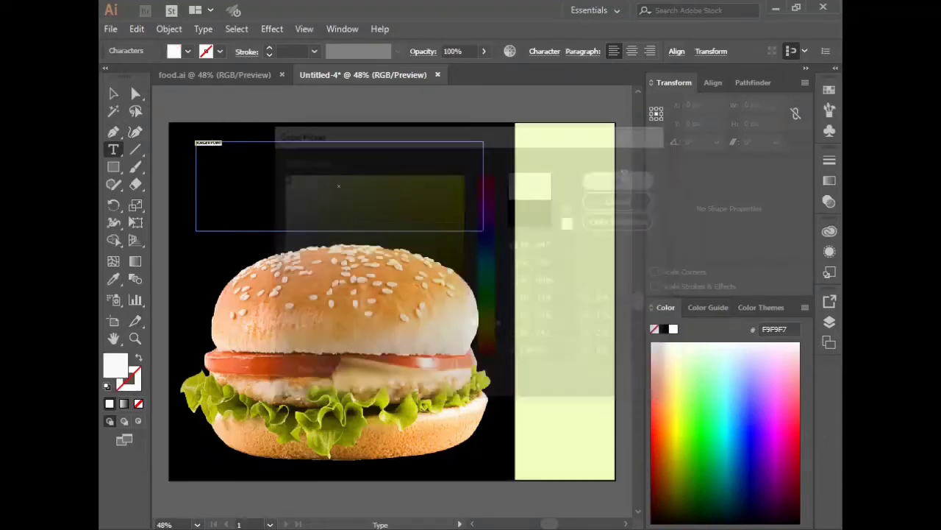
Step: Set the title to 150 pt Mistral
click(553, 52)
text(150)
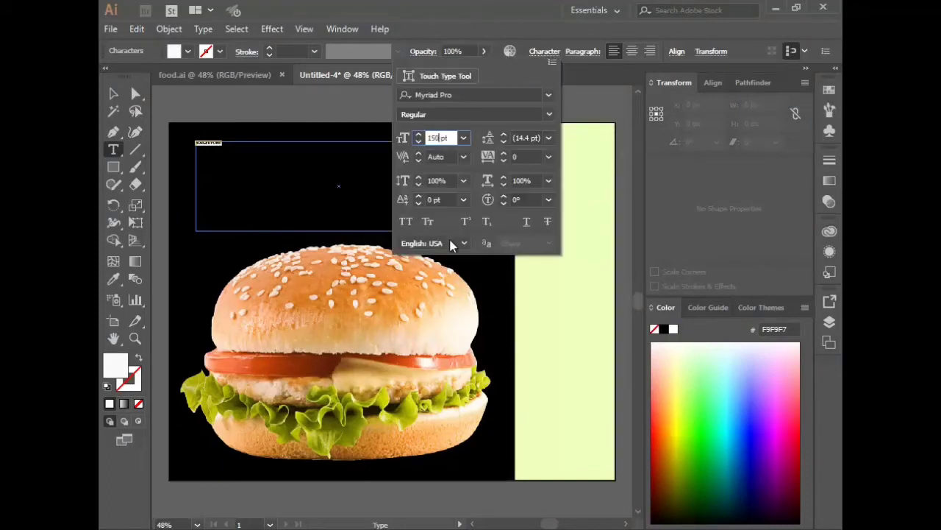
key(Return)
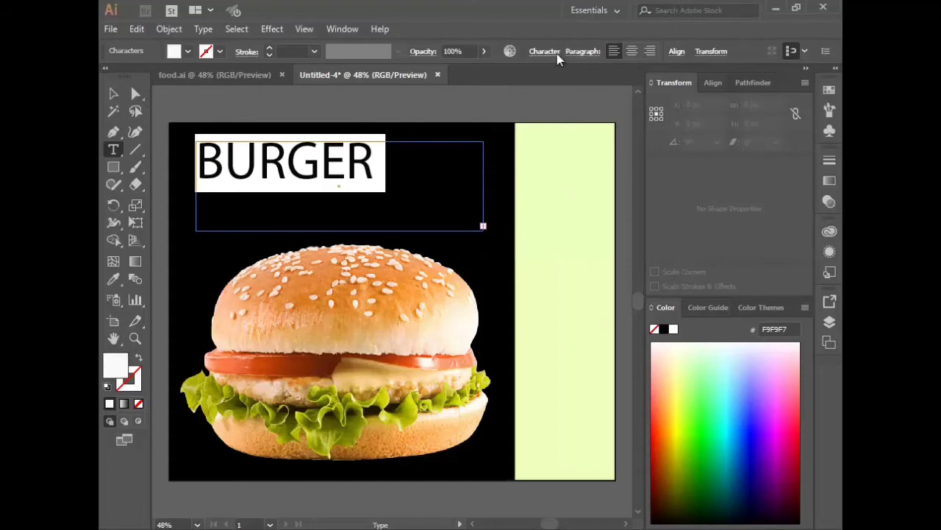
click(546, 53)
click(549, 95)
click(473, 176)
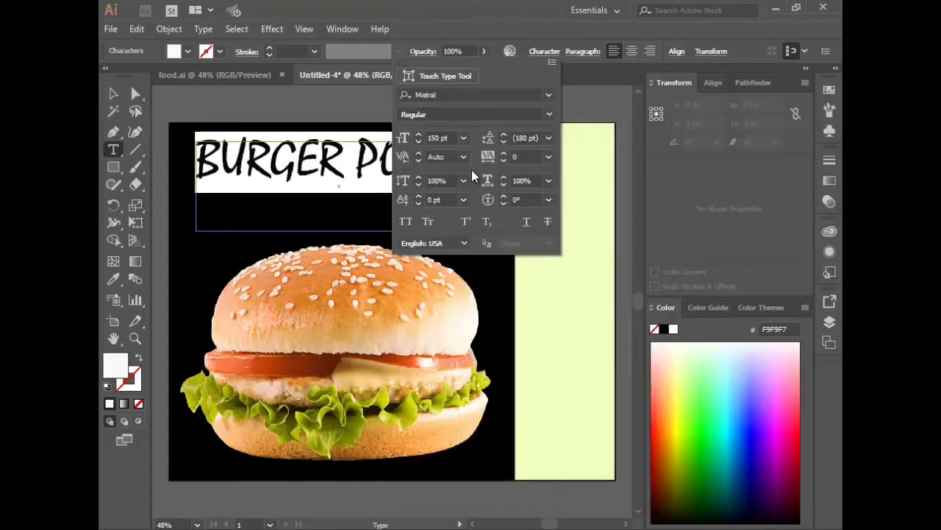
Step: Centre the BURGER POINT title and shrink its frame to hug the text
key(Escape)
click(113, 93)
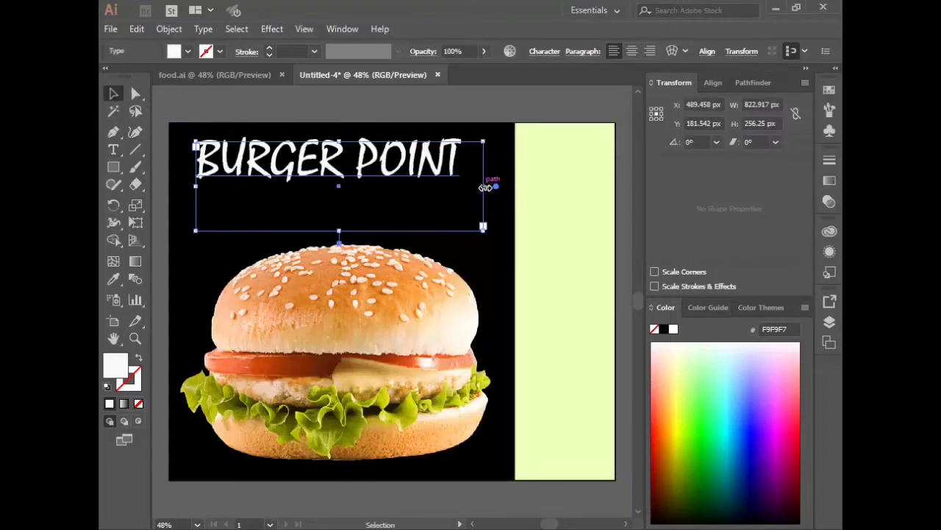
drag(390, 184, 403, 174)
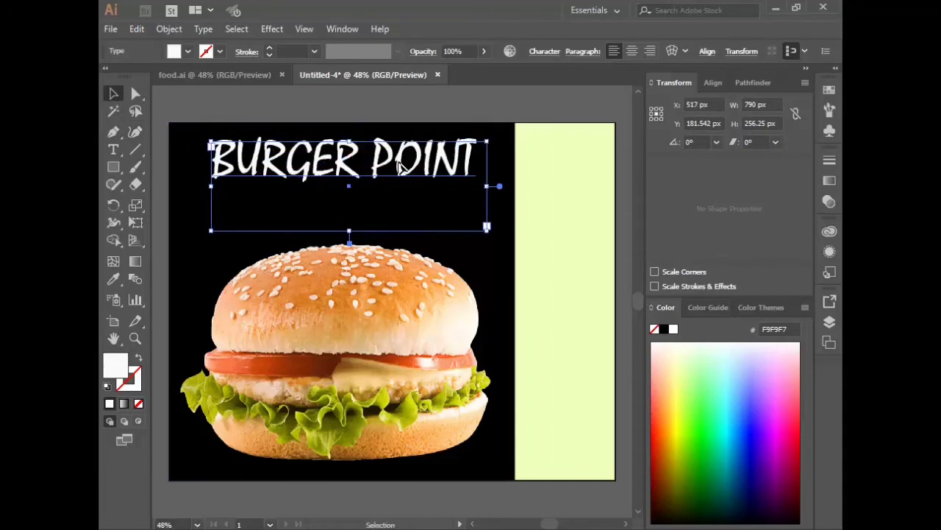
drag(356, 231, 357, 184)
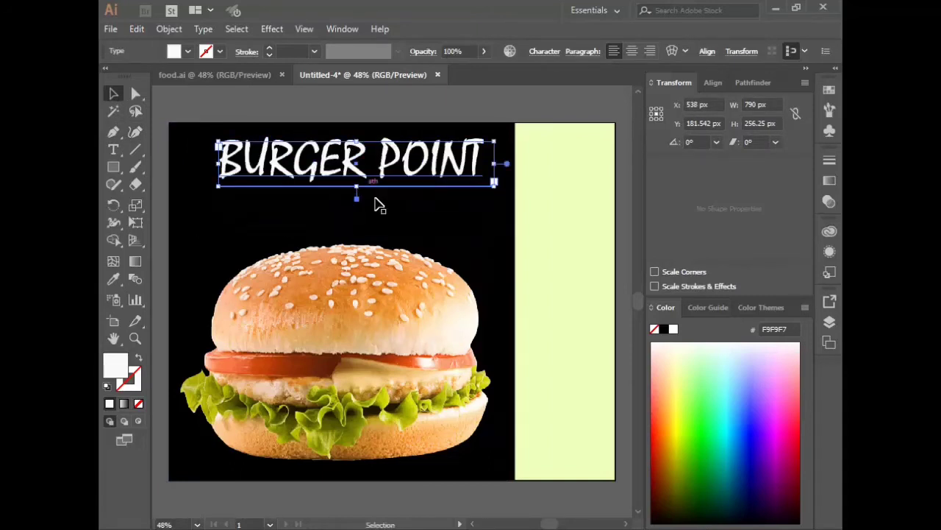
click(423, 220)
Step: Copy the title and paste a duplicate just below the original
click(458, 183)
key(ctrl+c)
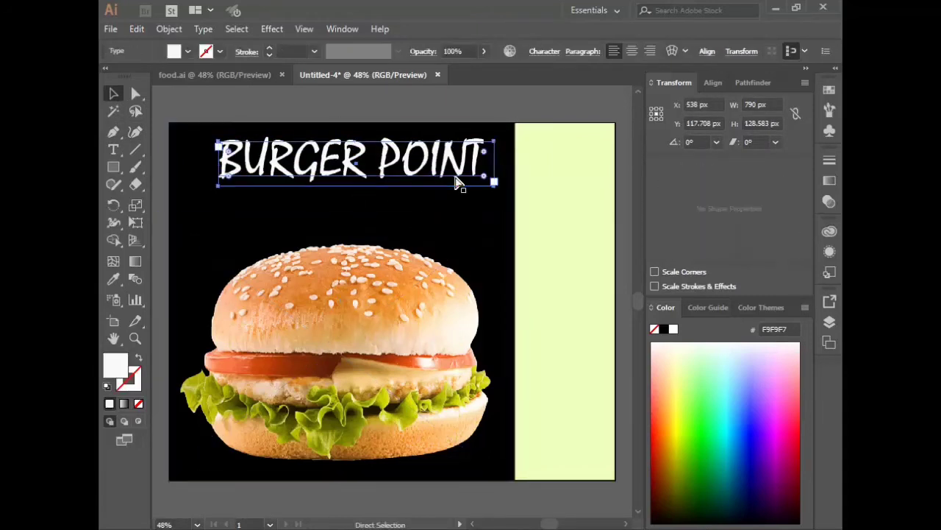
key(ctrl+v)
drag(423, 287, 397, 187)
Step: Retype the copied title as EAT HEALTHY AND TASTY FOOD
triple_click(392, 194)
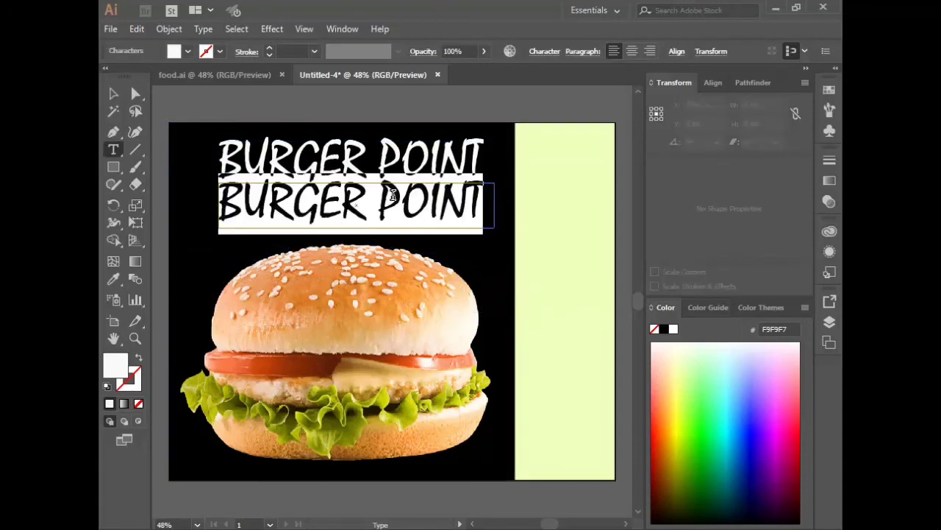
text(EAT HEALTHY)
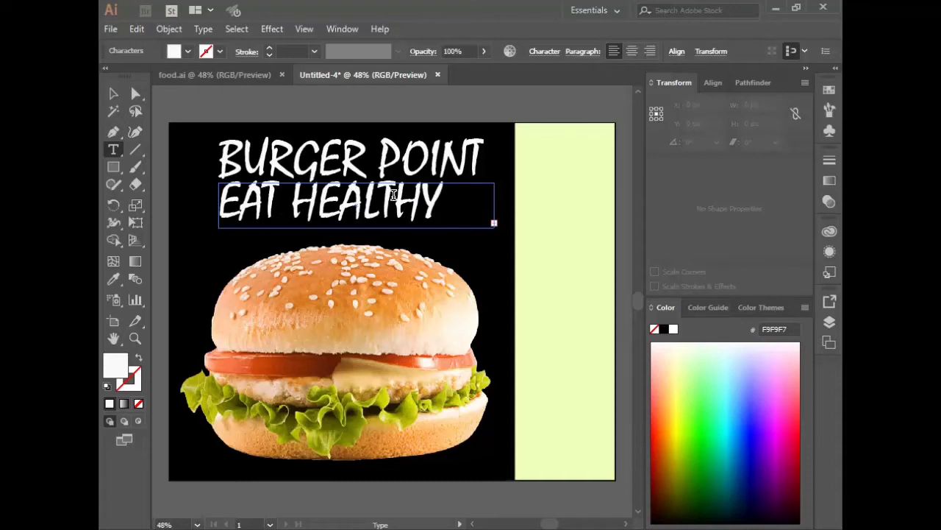
click(117, 97)
double_click(430, 200)
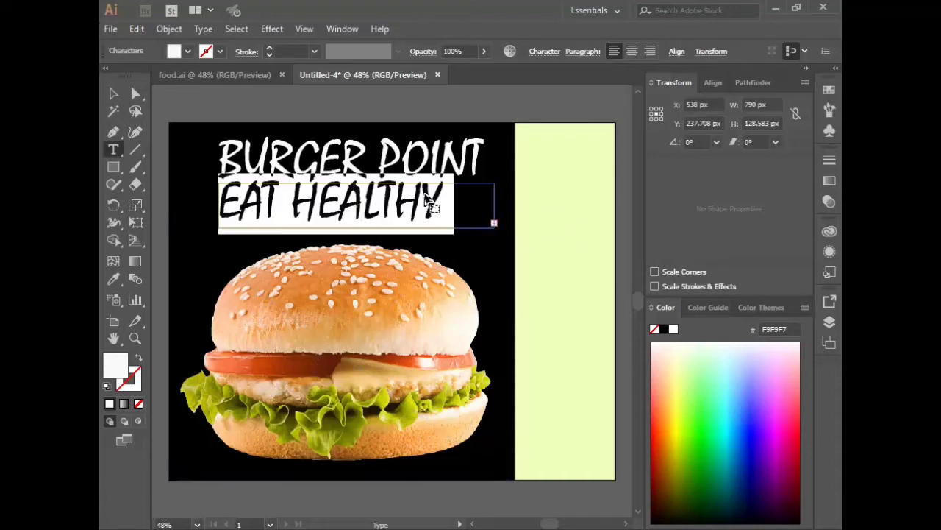
Step: Change the tagline's font size to 50 pt, then to 72 pt
click(544, 51)
click(439, 138)
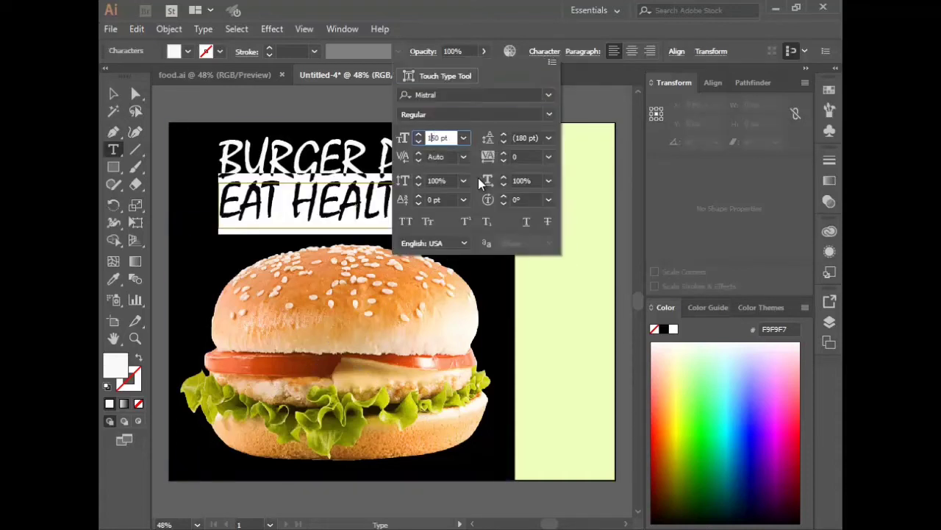
text(50)
key(Return)
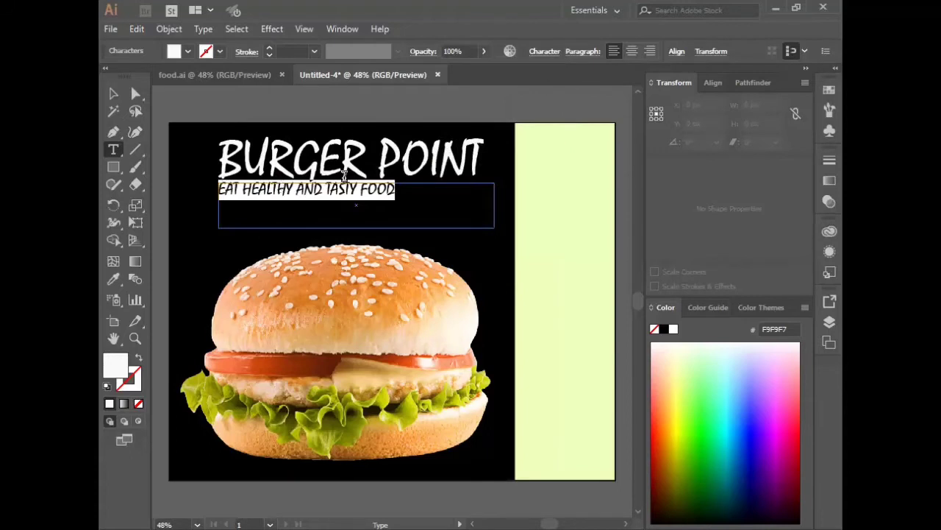
click(544, 51)
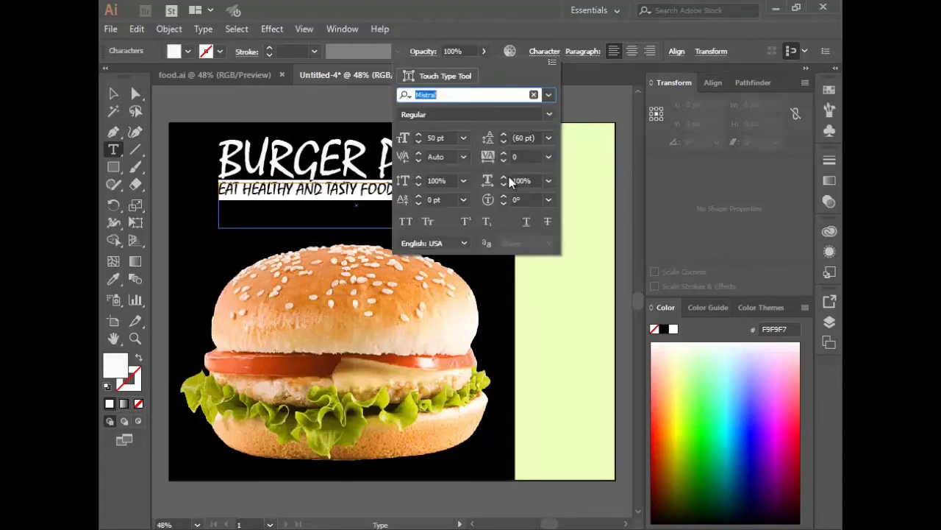
click(463, 138)
click(476, 384)
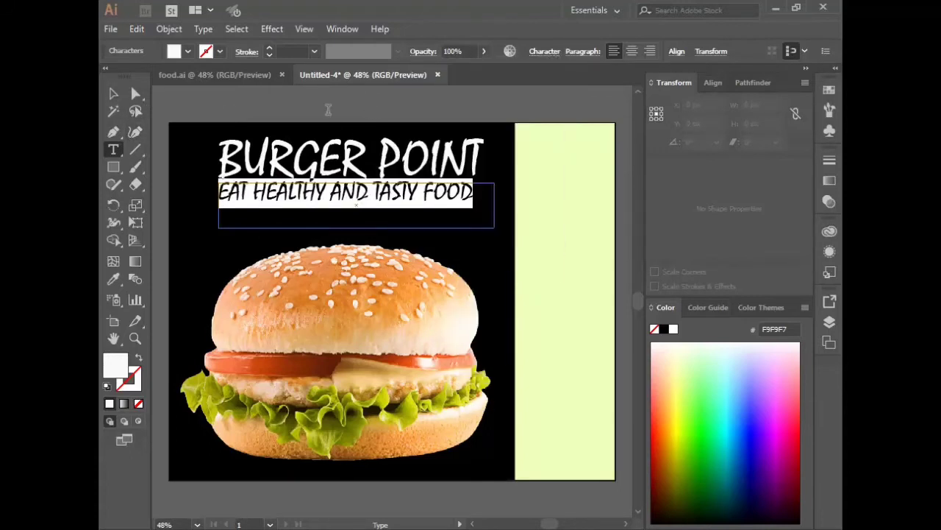
key(Escape)
Step: Fit the tagline's box to the text and move it just under BURGER POINT
click(356, 212)
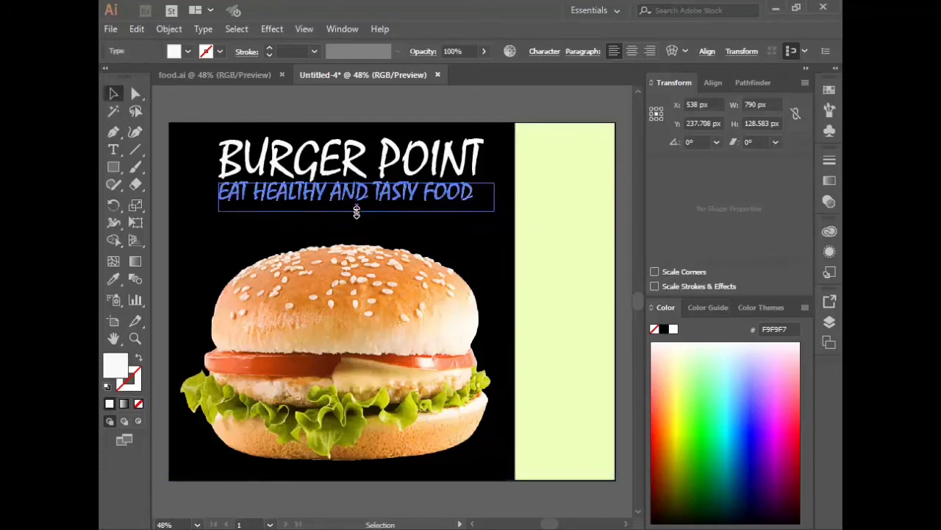
drag(356, 211, 357, 204)
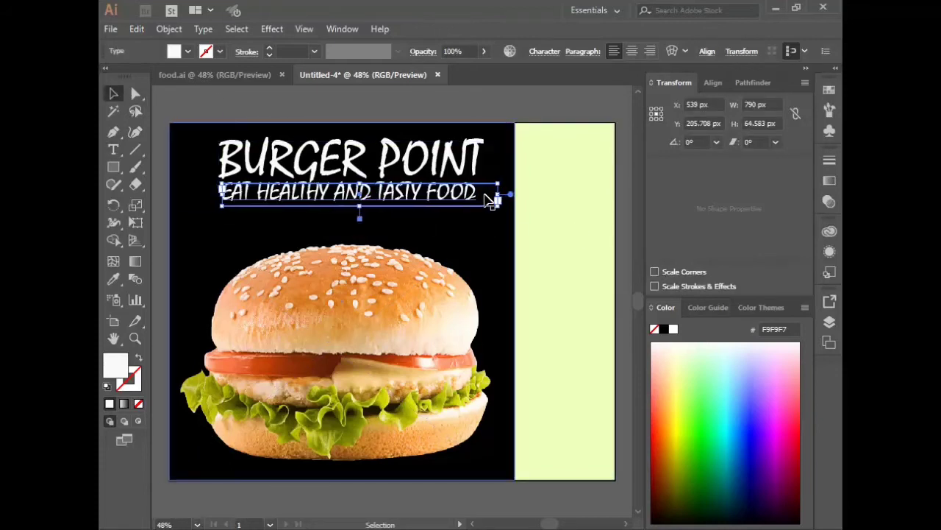
drag(497, 198, 457, 207)
click(519, 105)
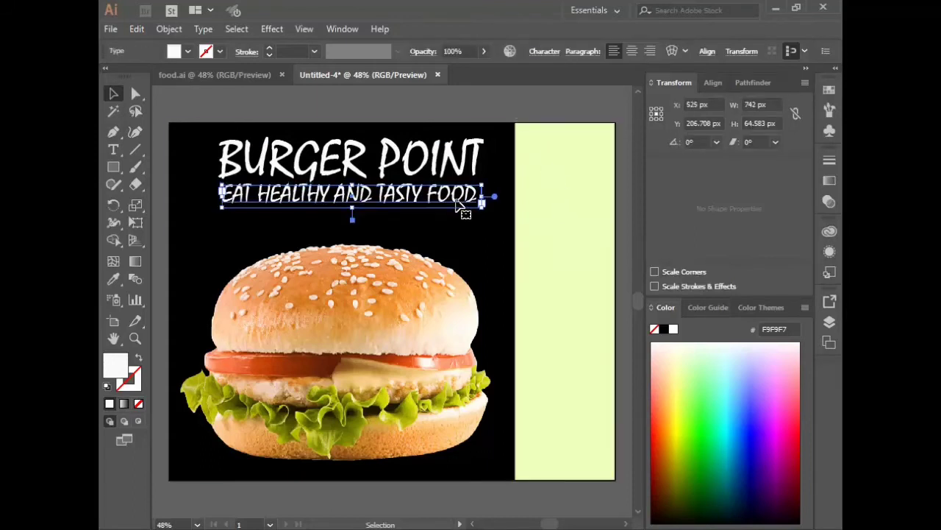
key(shift+Down)
key(shift+Down)
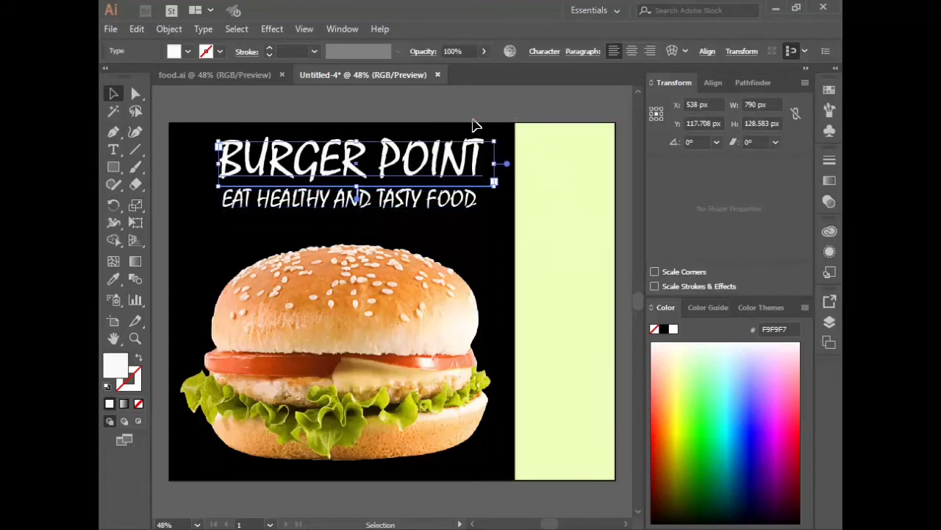
click(498, 115)
click(353, 199)
drag(354, 200, 355, 203)
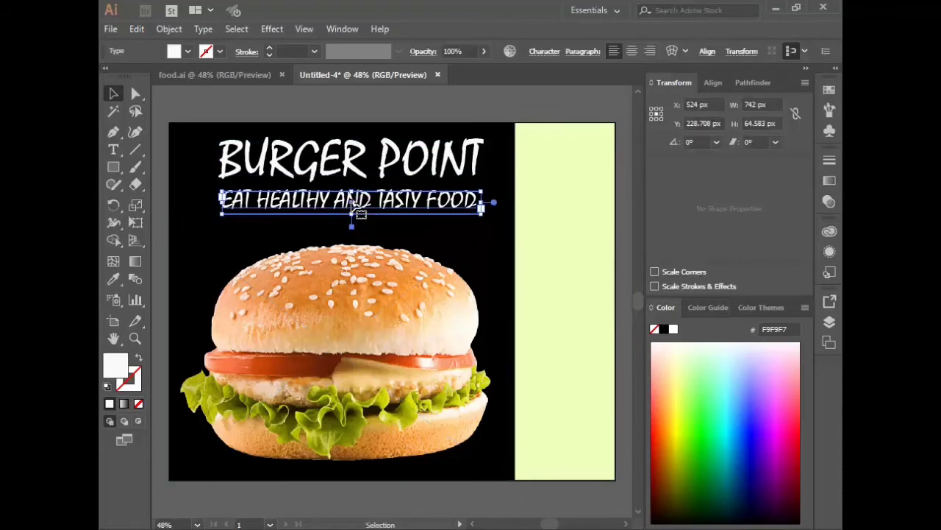
Step: Alt-drag a copy of the tagline onto the burger bun
click(355, 170)
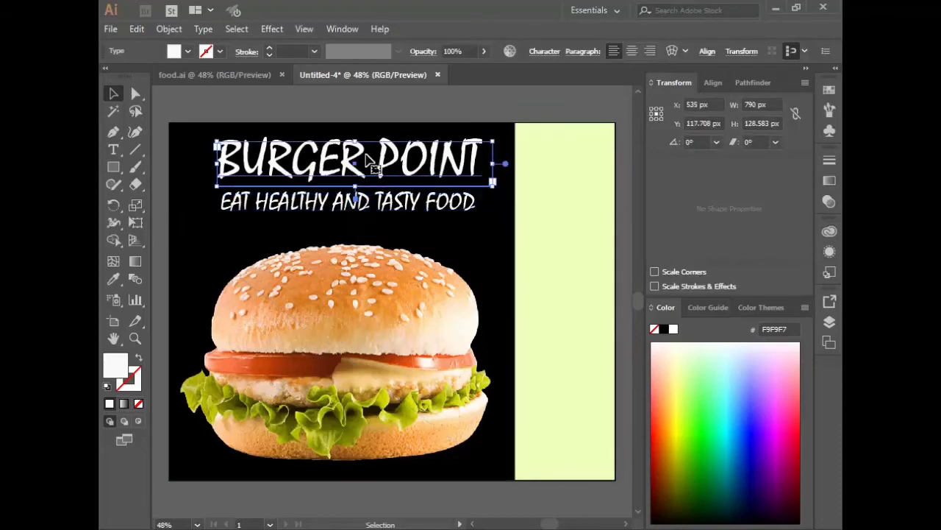
click(400, 130)
click(414, 214)
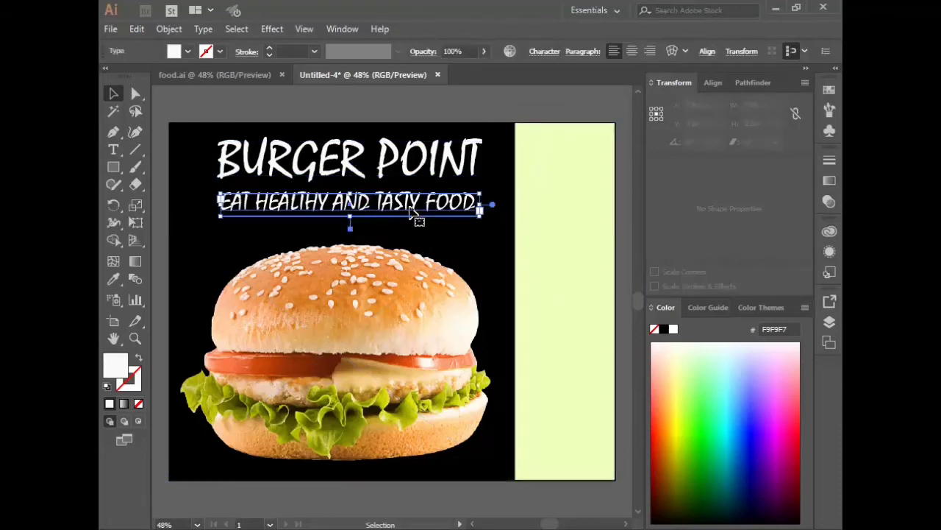
drag(417, 211, 430, 298)
Step: Retype the burger copy as CONTACT US and move it onto the pale yellow column
double_click(439, 304)
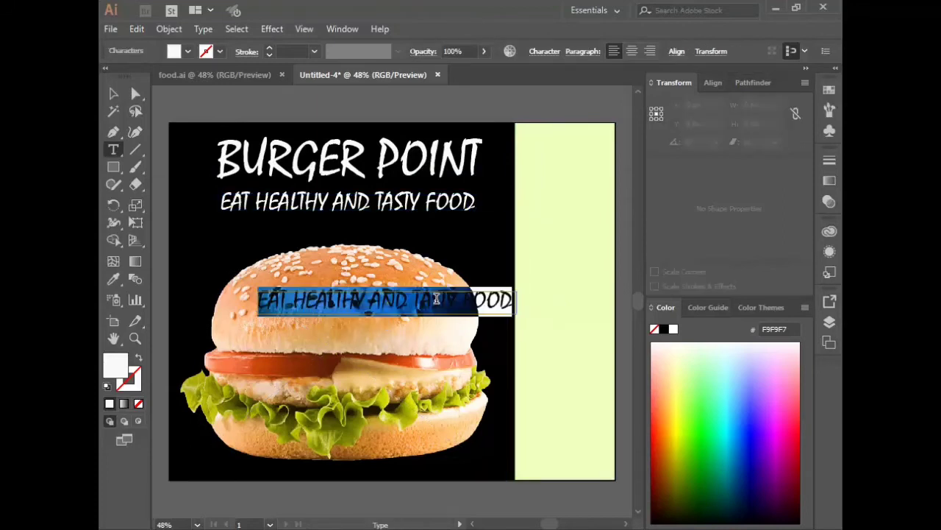
click(438, 300)
key(BackSpace)
key(BackSpace)
key(BackSpace)
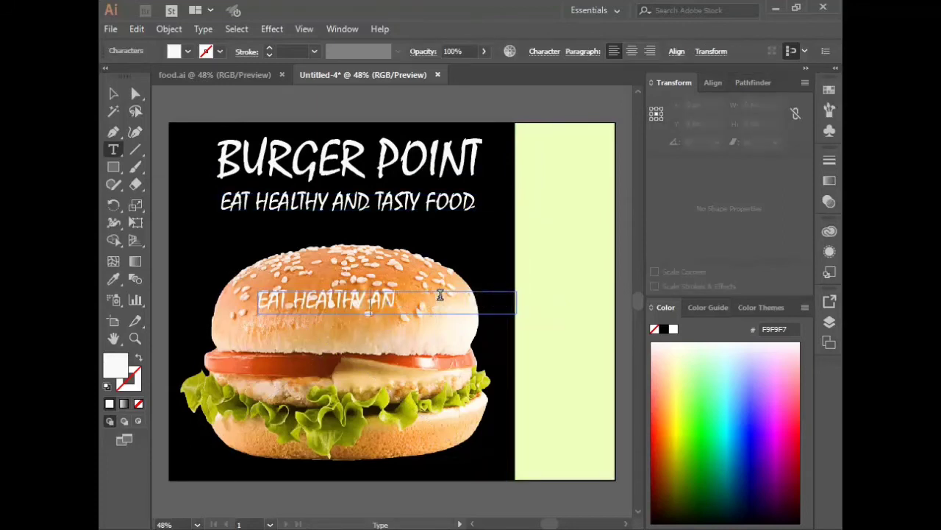
key(BackSpace)
key(BackSpace)
key(BackSpace)
text(CONTACT US)
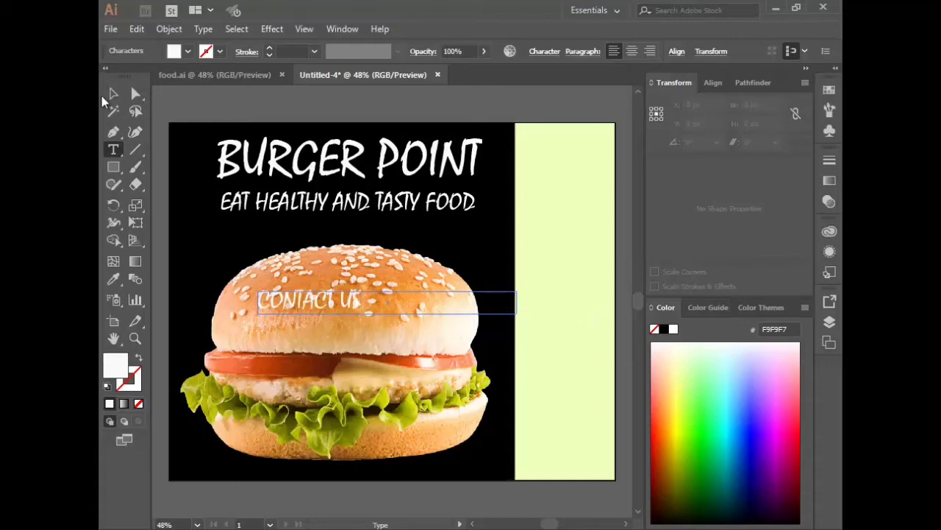
click(113, 94)
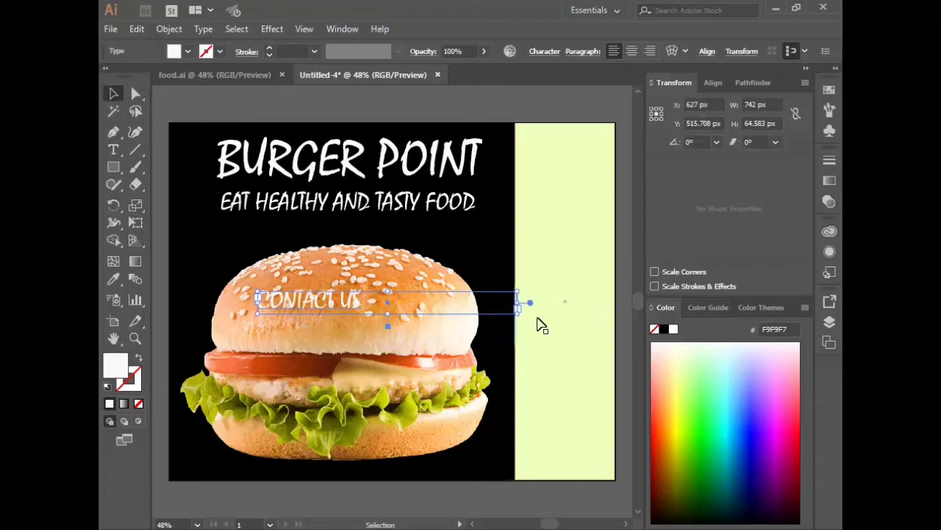
click(357, 304)
drag(356, 303, 618, 394)
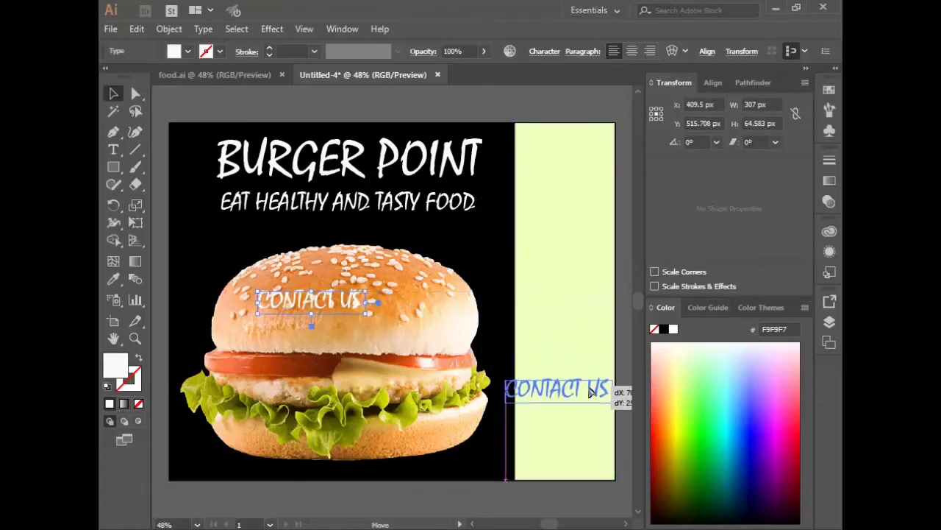
Step: Set CONTACT US to 65 pt and shift it slightly right
double_click(597, 393)
click(544, 51)
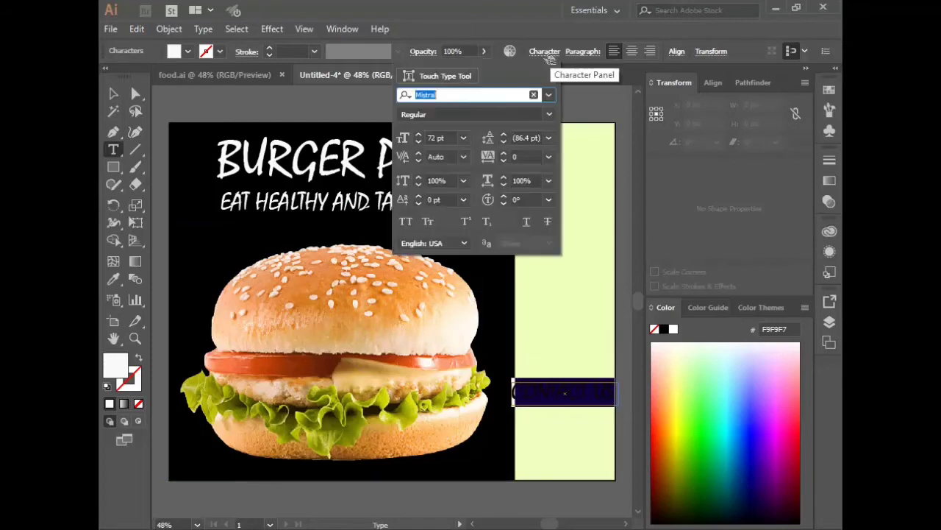
click(463, 138)
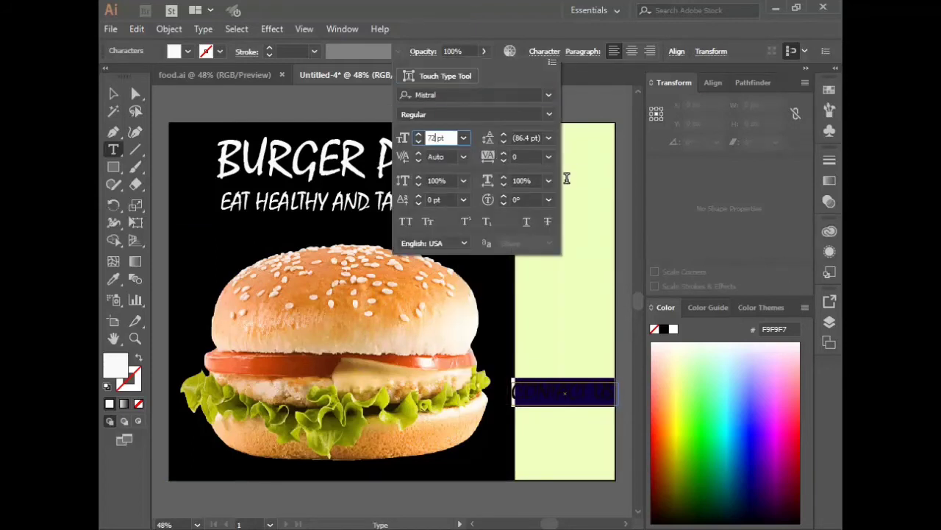
text(50)
key(Return)
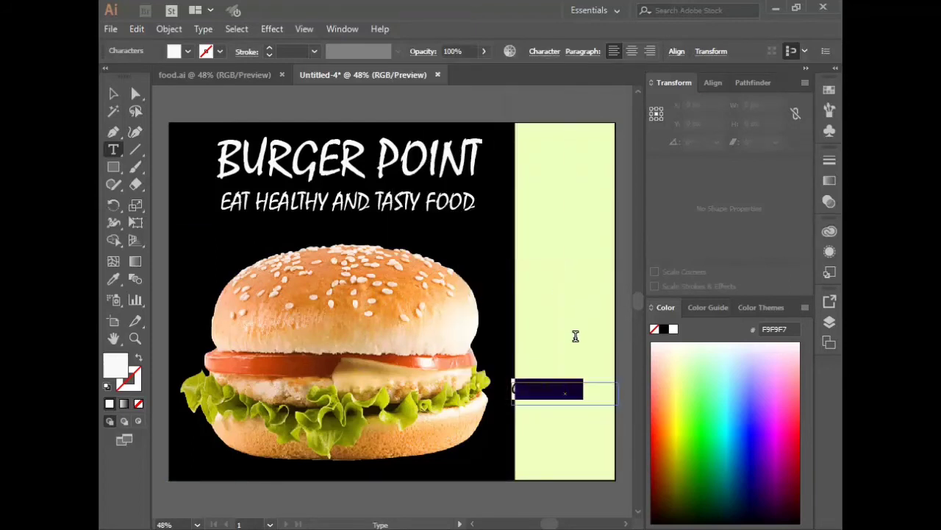
click(553, 55)
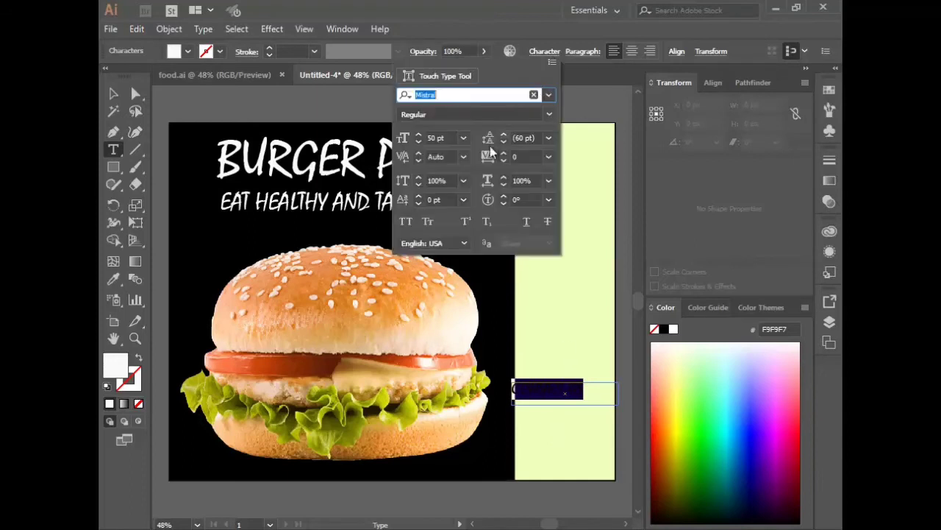
click(441, 139)
key(BackSpace)
text(65)
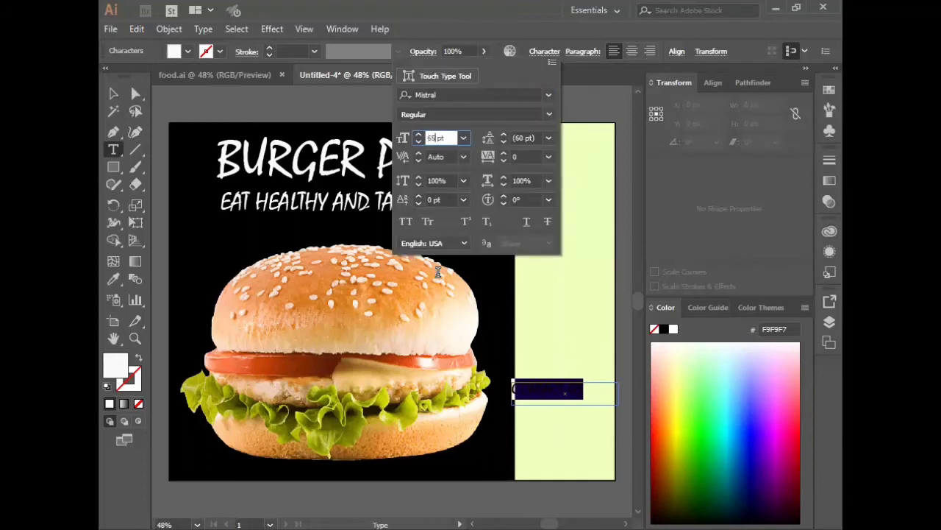
key(Return)
click(114, 94)
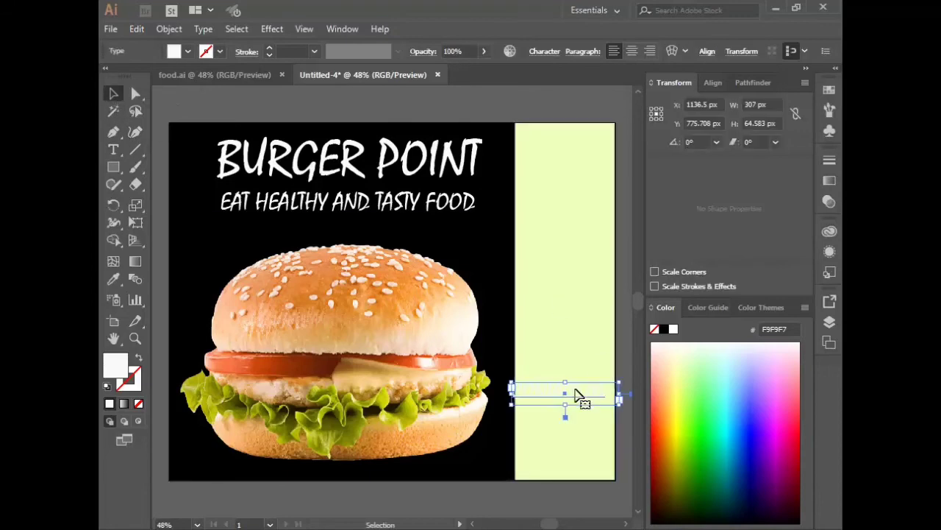
drag(581, 395, 586, 393)
Step: Colour the CONTACT US text black and align it within the yellow column
double_click(592, 389)
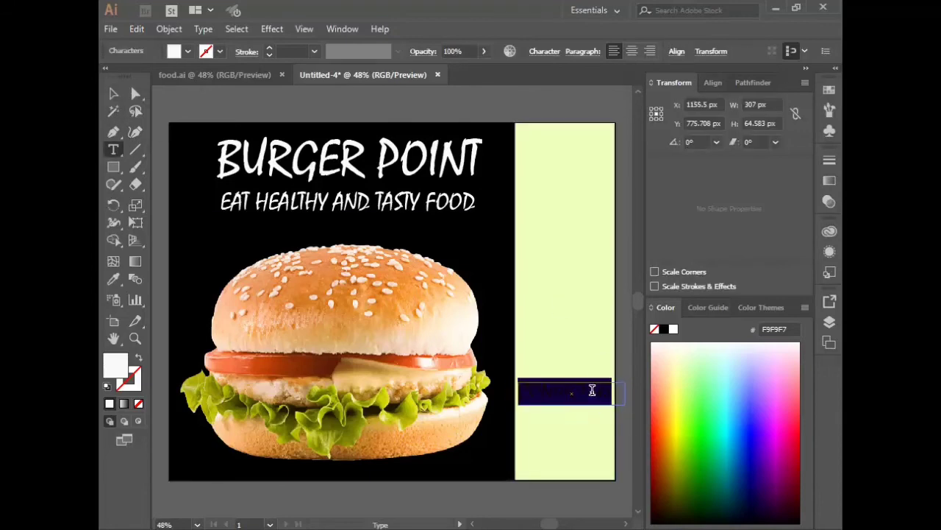
double_click(114, 364)
click(281, 357)
click(614, 180)
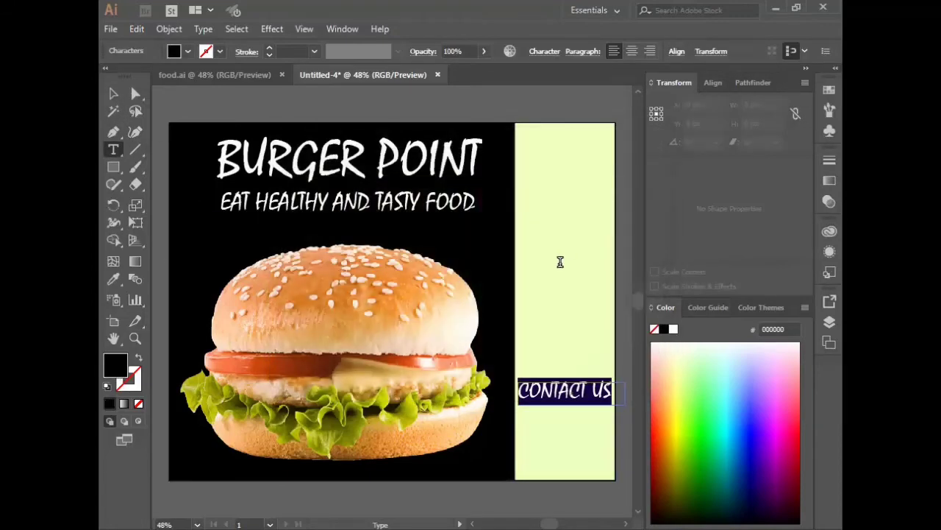
click(114, 94)
click(252, 115)
click(574, 395)
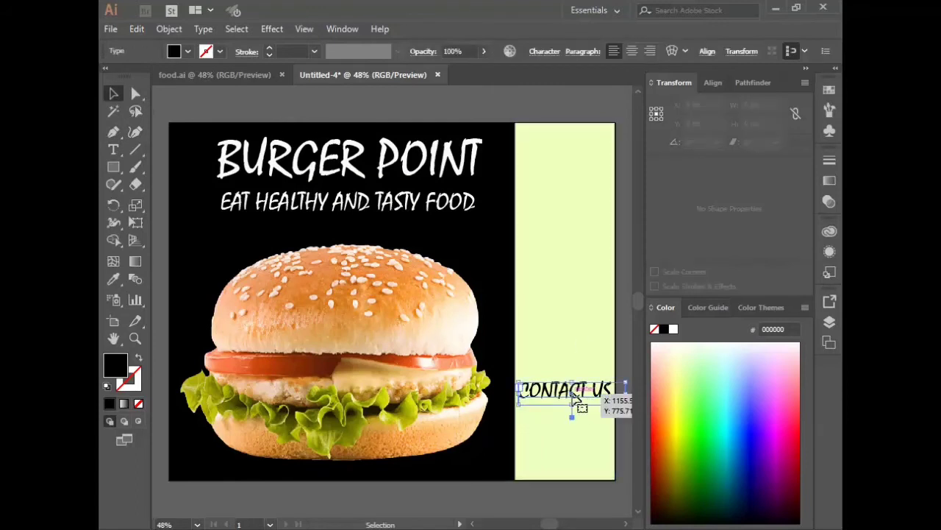
drag(597, 399, 596, 399)
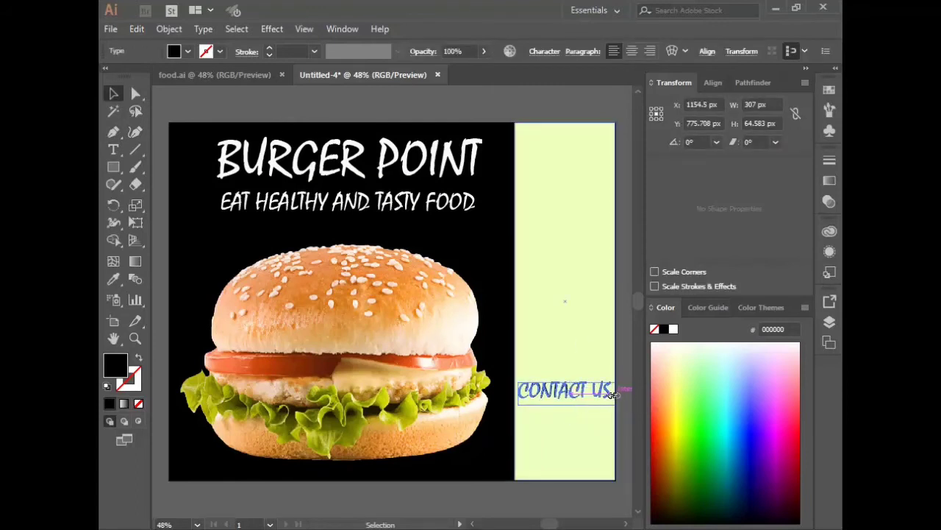
Step: Reduce CONTACT US to 60 pt and nudge it lower in the column
double_click(565, 390)
key(ctrl+a)
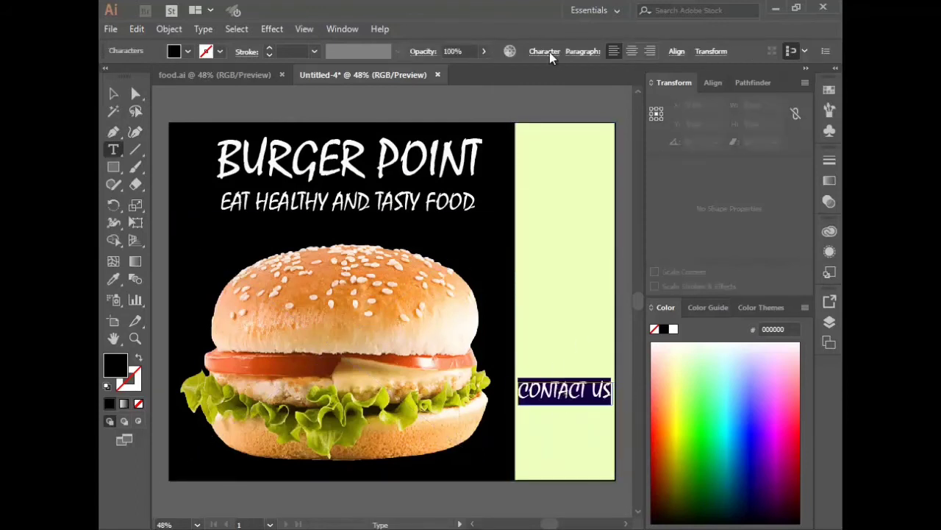
click(545, 52)
key(Tab)
key(Tab)
text(60)
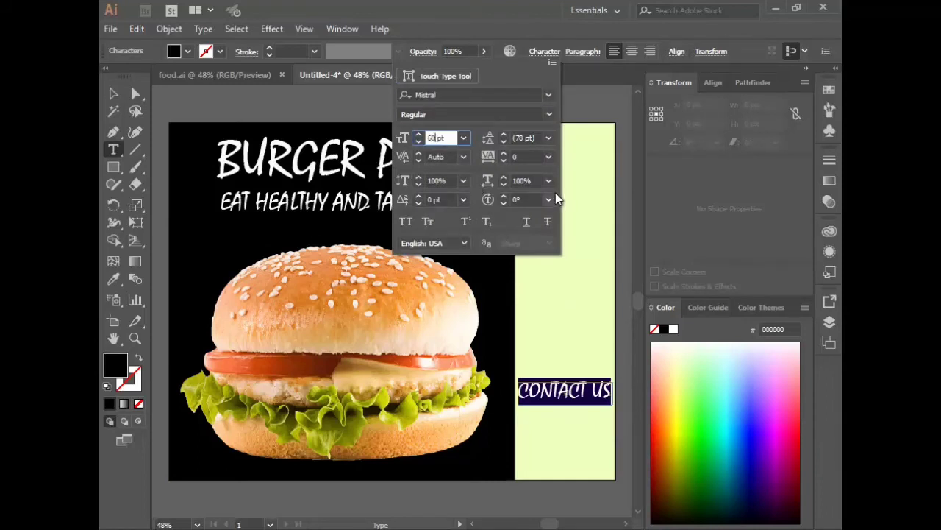
key(Return)
key(Escape)
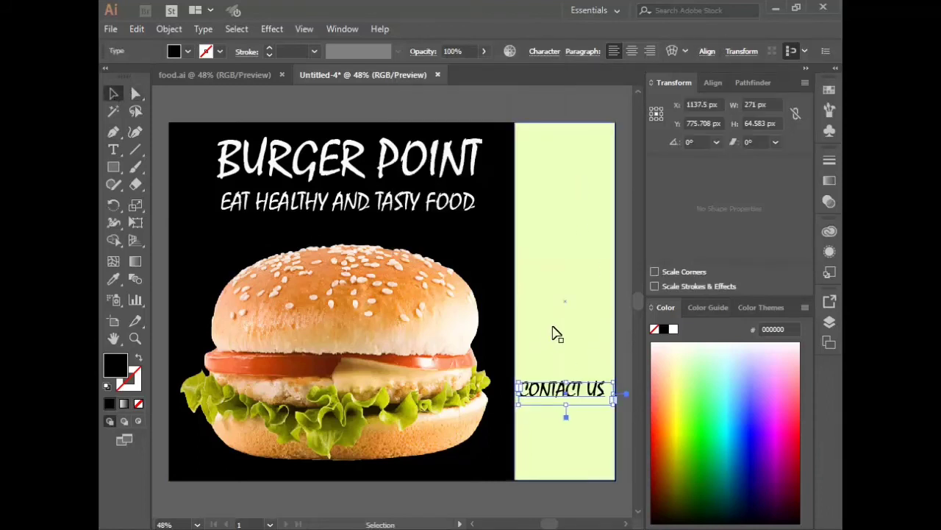
click(561, 372)
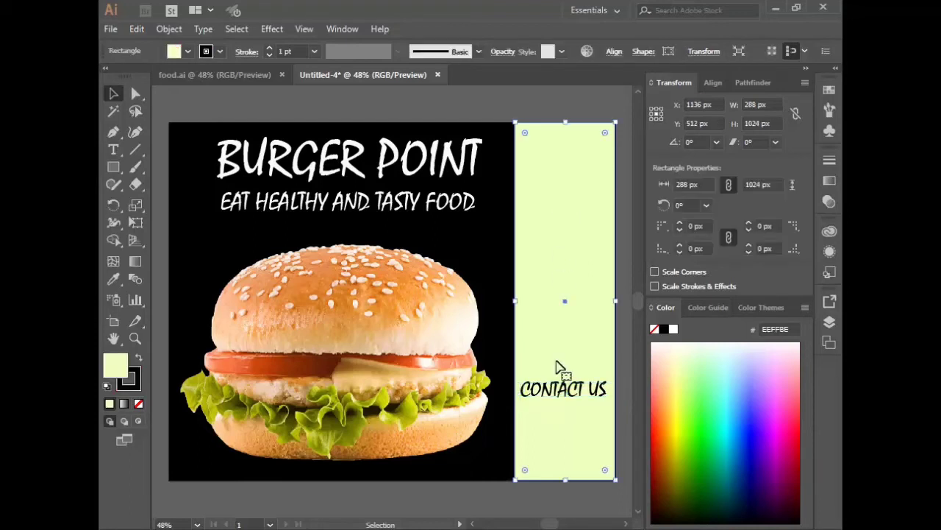
click(563, 389)
key(shift+Down)
key(shift+Down)
click(627, 340)
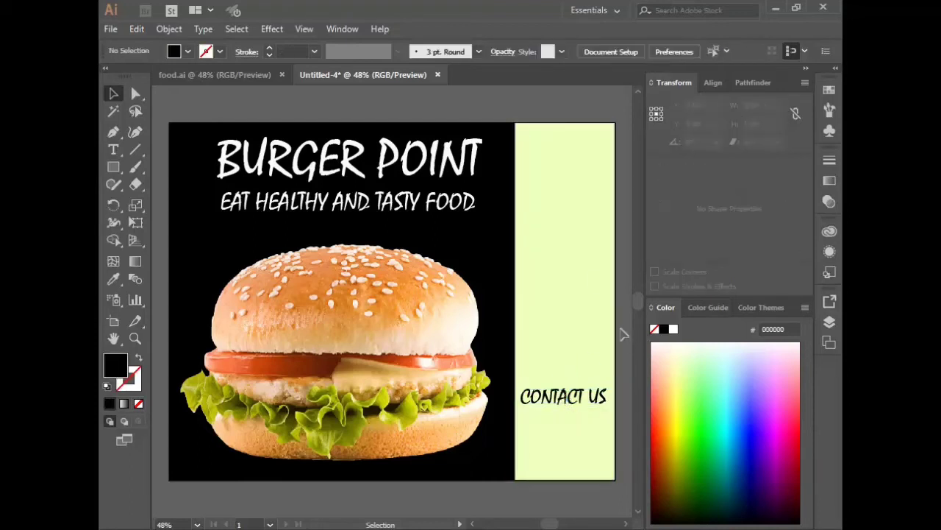
Step: Duplicate CONTACT US to the top of the yellow column and retype it as ORDER NOW
click(566, 404)
drag(567, 406, 567, 157)
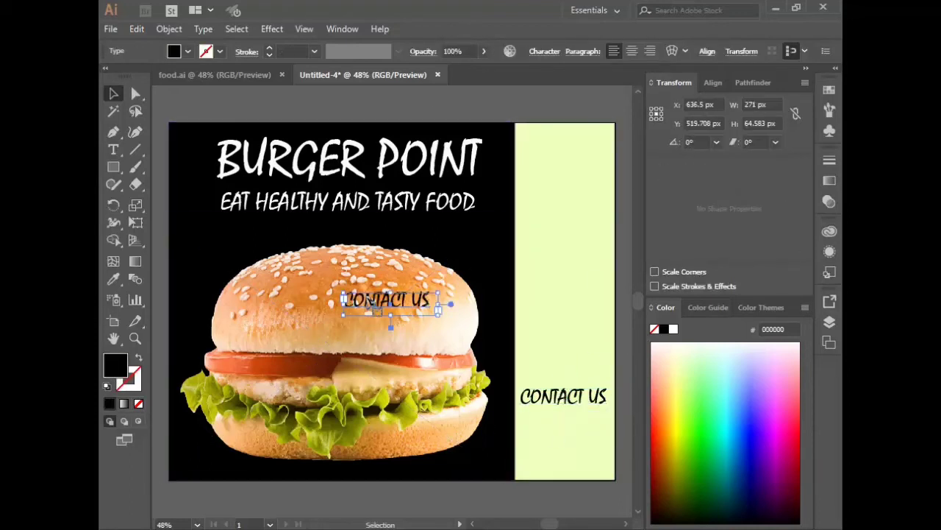
triple_click(567, 157)
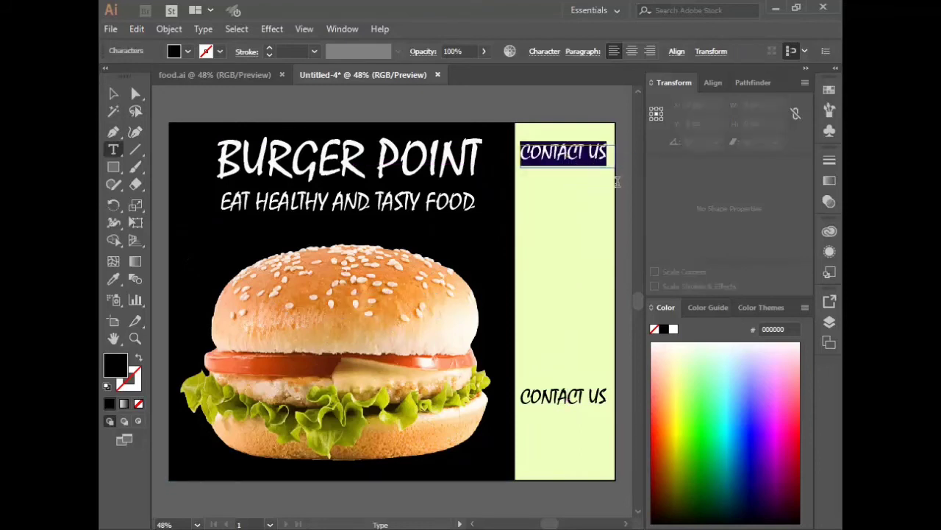
text(ORDER NOW)
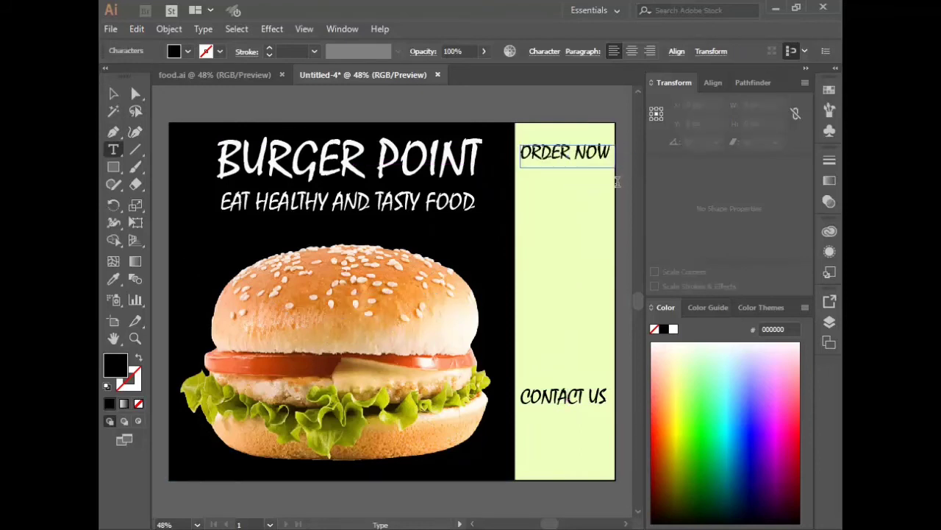
click(113, 94)
click(553, 172)
click(563, 153)
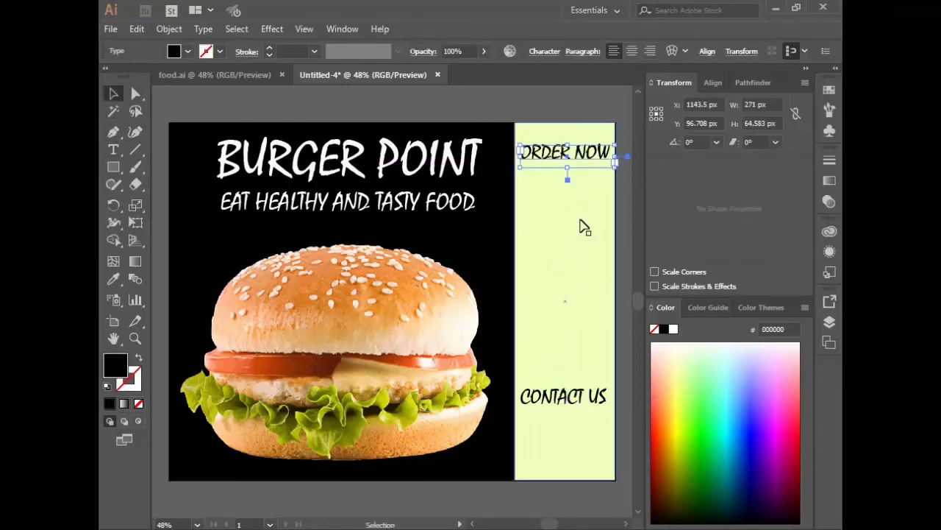
Step: Duplicate ORDER NOW just below it and retype the copy as DEAL 1
drag(597, 159, 597, 189)
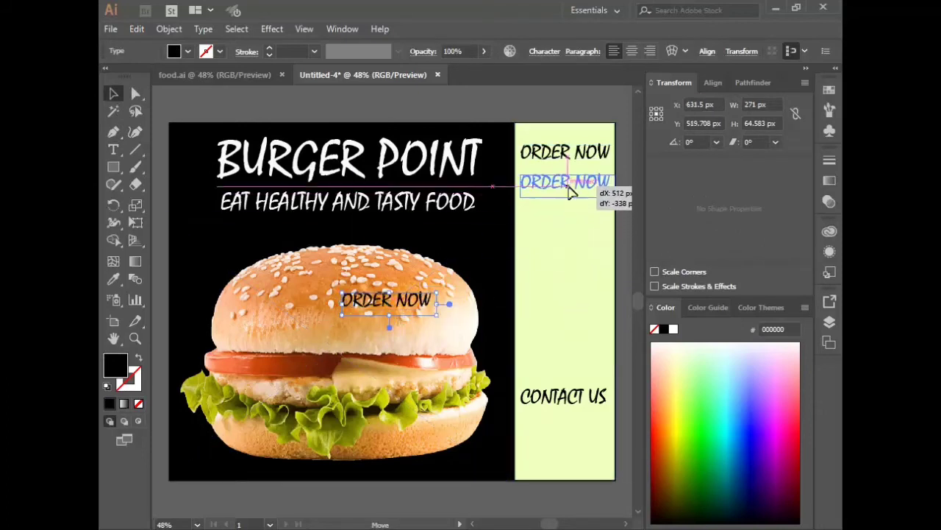
triple_click(596, 189)
text(DEAL 1)
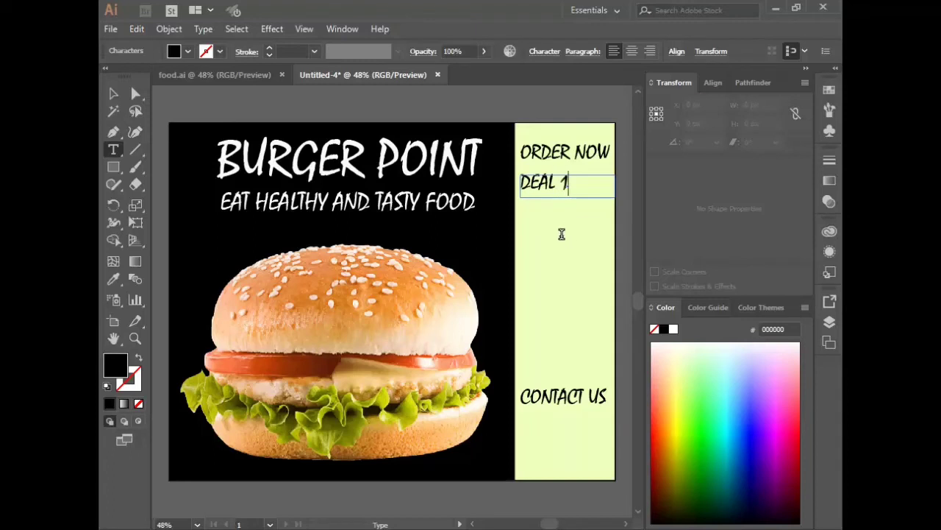
click(113, 94)
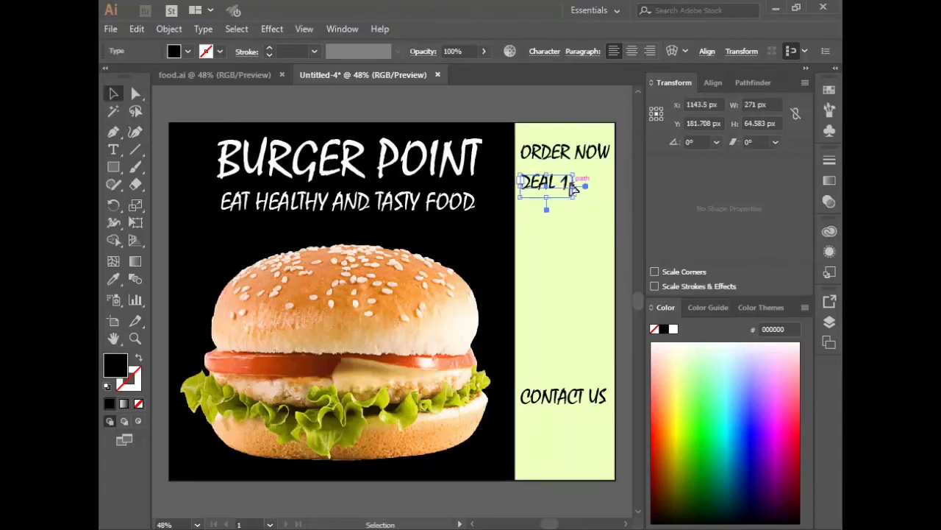
Step: Paste two more DEAL 1 labels and stack them in the yellow column
key(ctrl+c)
key(ctrl+v)
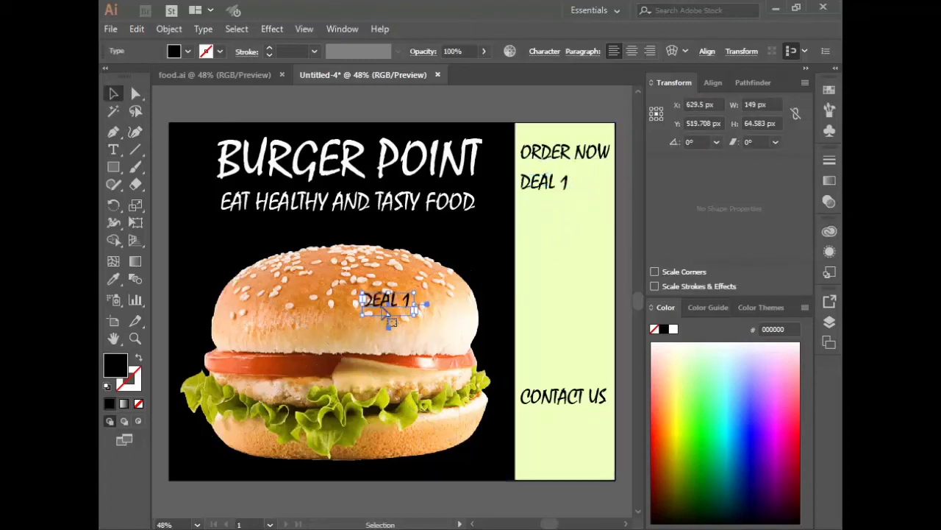
drag(379, 302, 541, 254)
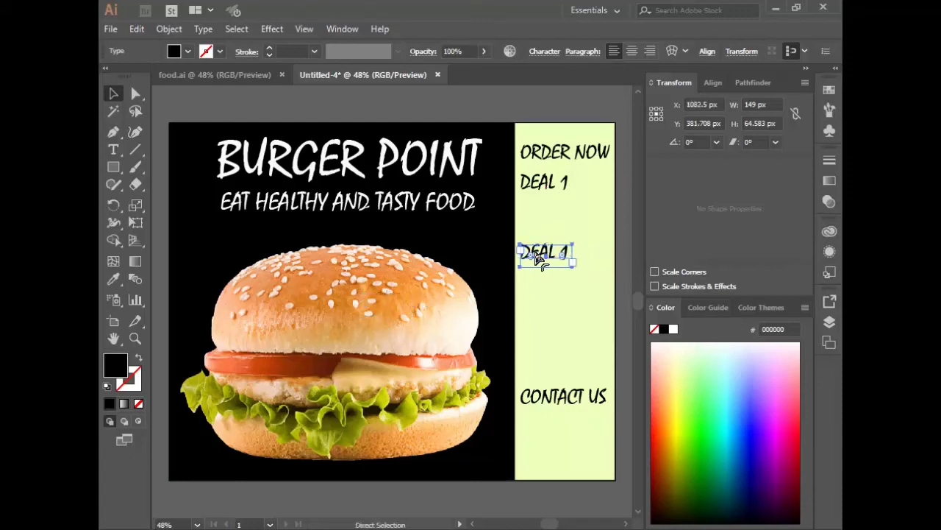
drag(397, 302, 555, 320)
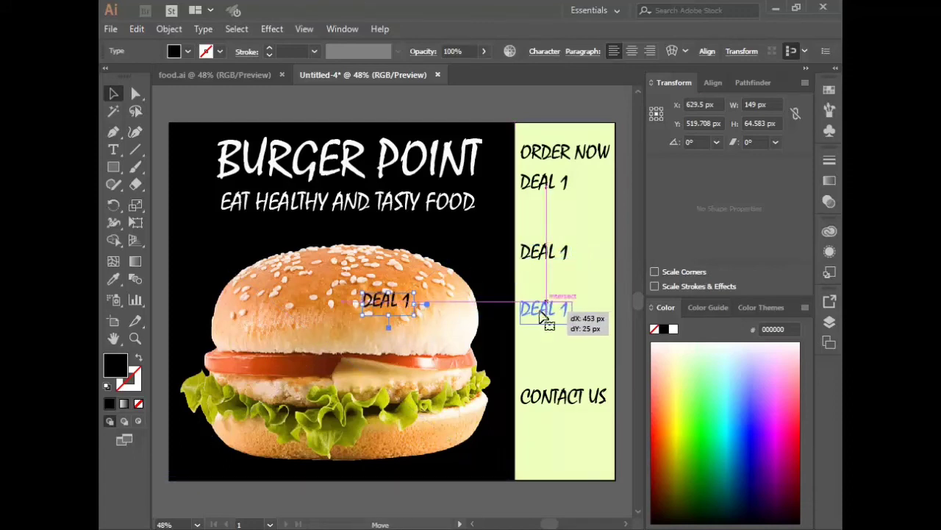
drag(552, 259, 551, 250)
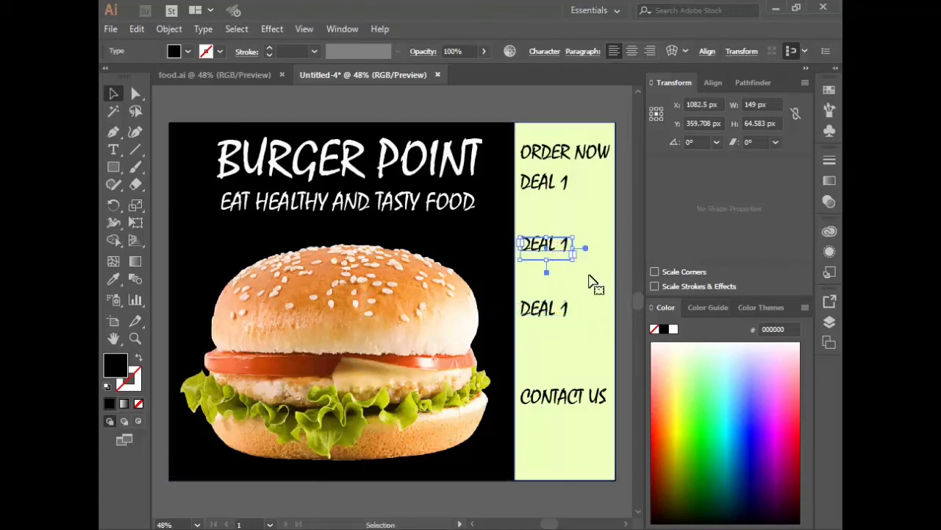
click(559, 212)
click(547, 184)
key(ctrl+c)
key(ctrl+v)
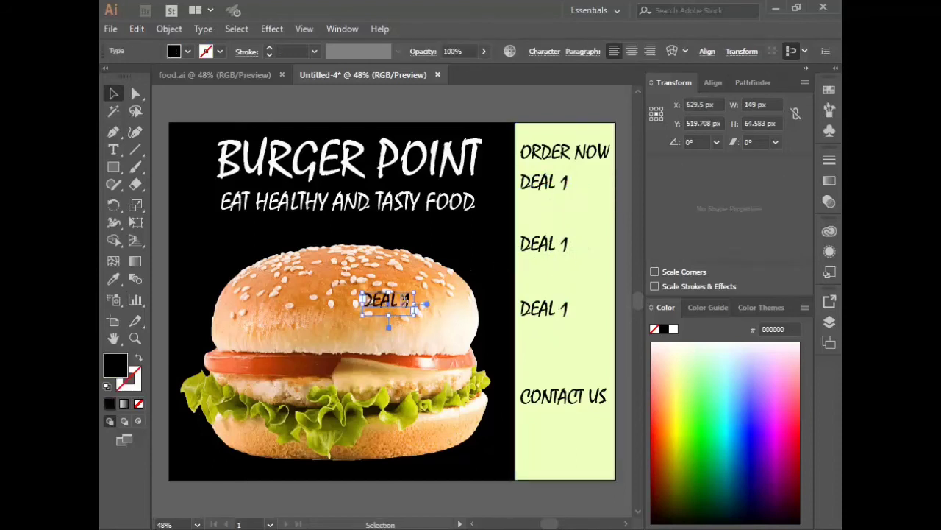
drag(397, 301, 543, 209)
Step: Change the copy under the first DEAL 1 to $3 and nudge it slightly right
double_click(548, 204)
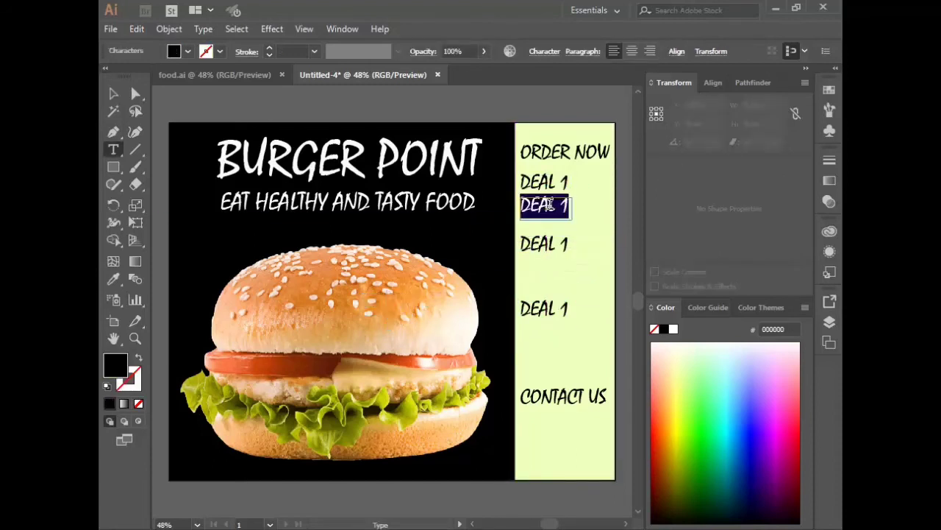
text($3)
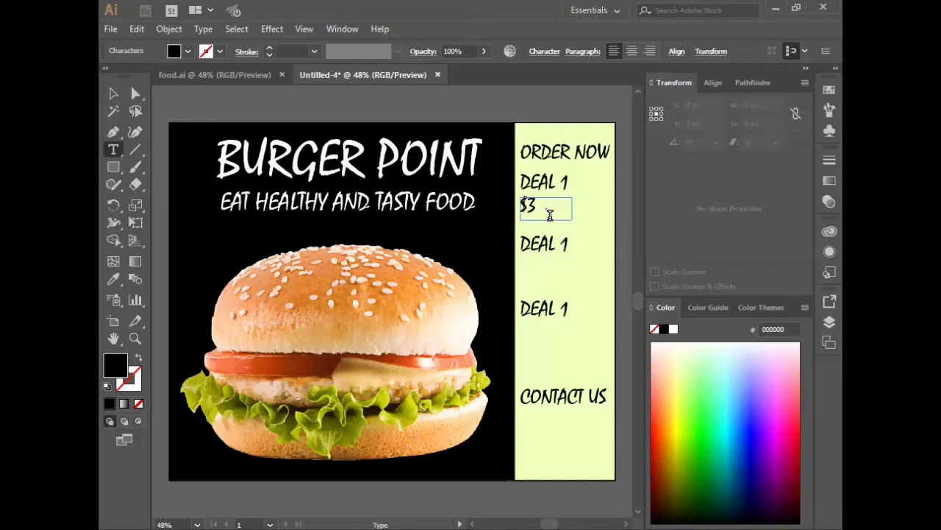
key(Escape)
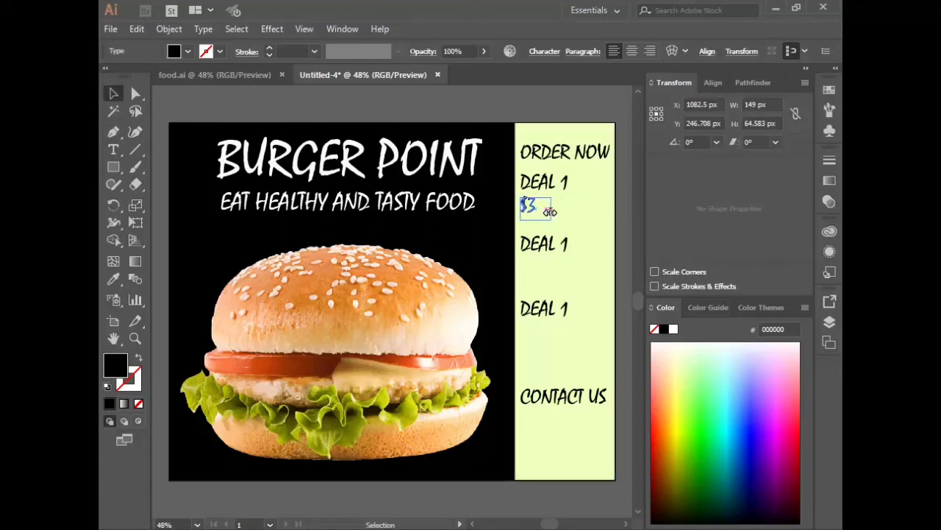
drag(535, 213, 544, 210)
Step: Place a copy of $3 under the second DEAL 1 and change it to $6
click(563, 274)
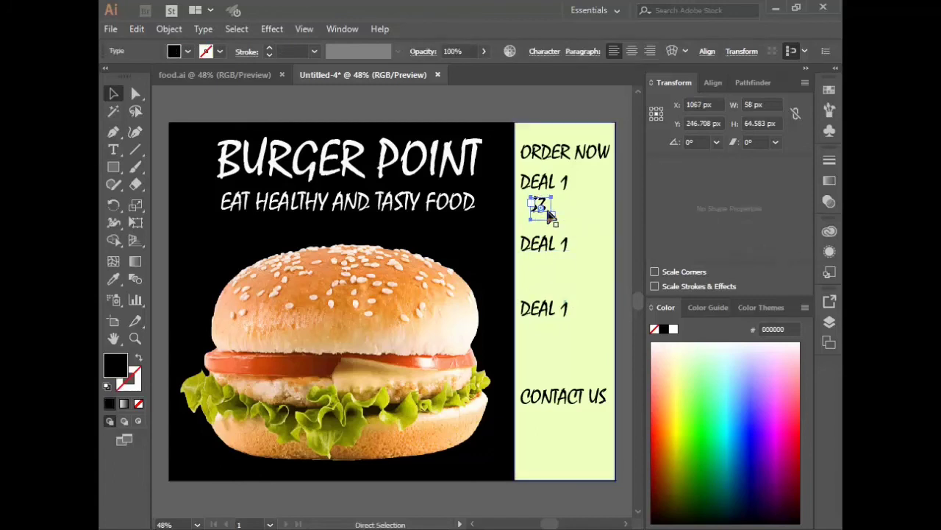
mouse_move(540, 209)
mouse_down()
mouse_move(384, 305)
mouse_move(540, 283)
mouse_move(538, 269)
mouse_up()
double_click(539, 268)
text($6)
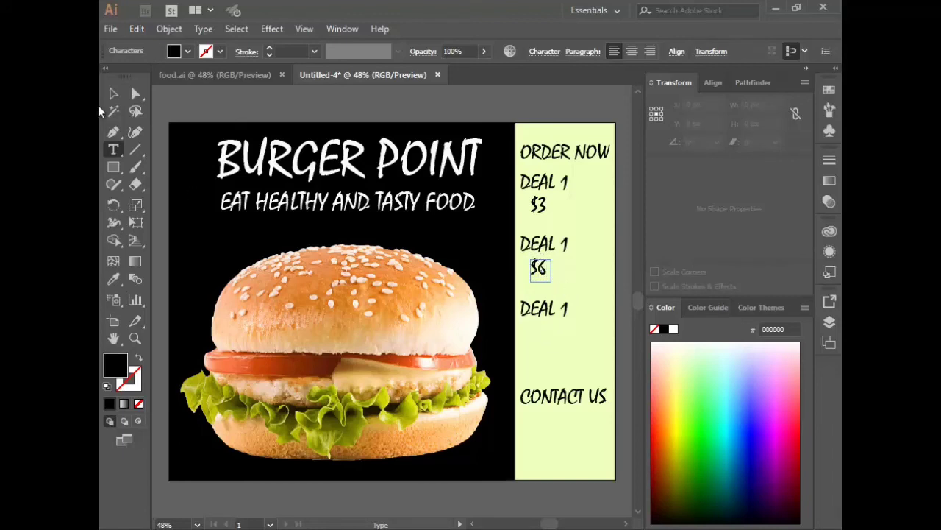
click(113, 93)
click(537, 269)
Step: Move the spare price copy under the third DEAL 1 and change it to $8
click(541, 283)
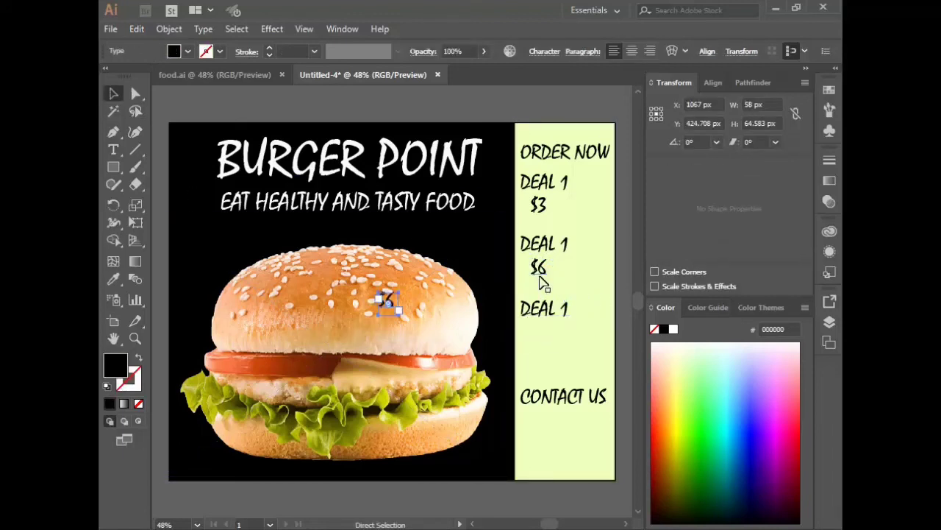
drag(388, 301, 540, 332)
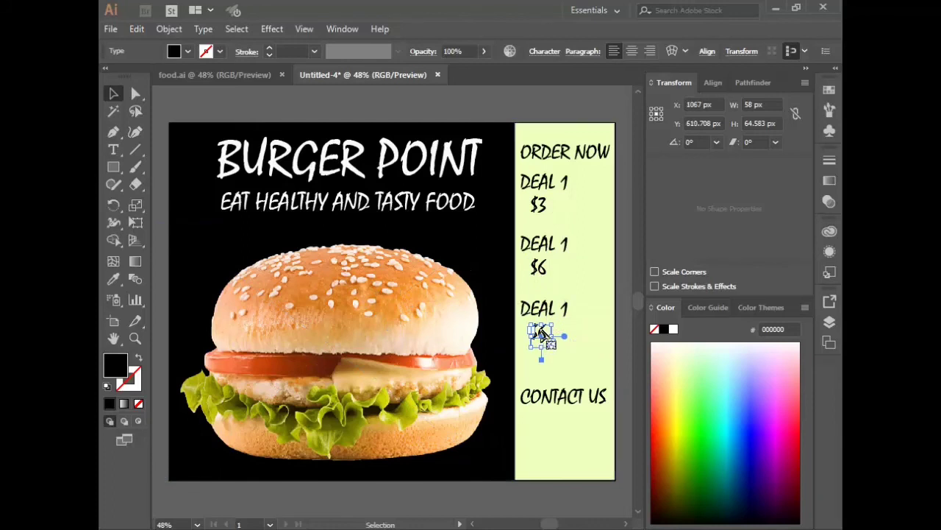
double_click(541, 332)
text(8)
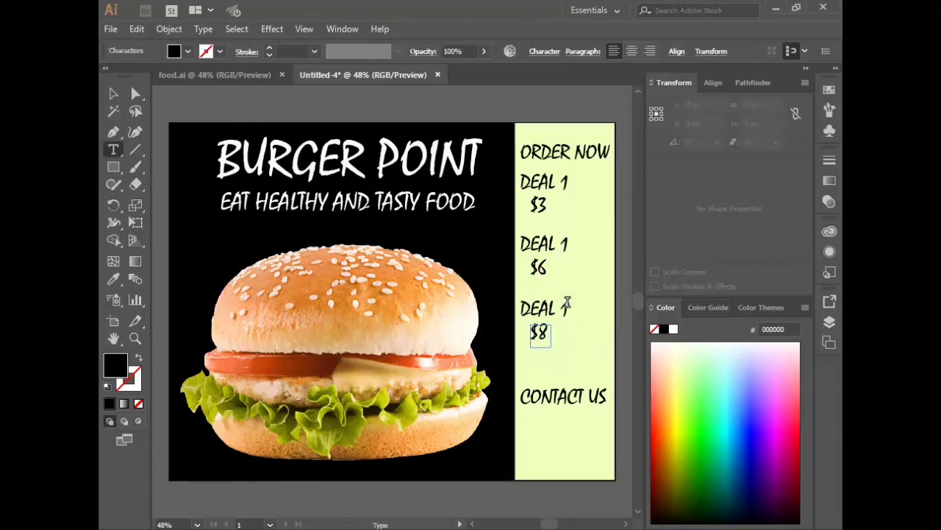
key(Escape)
click(555, 332)
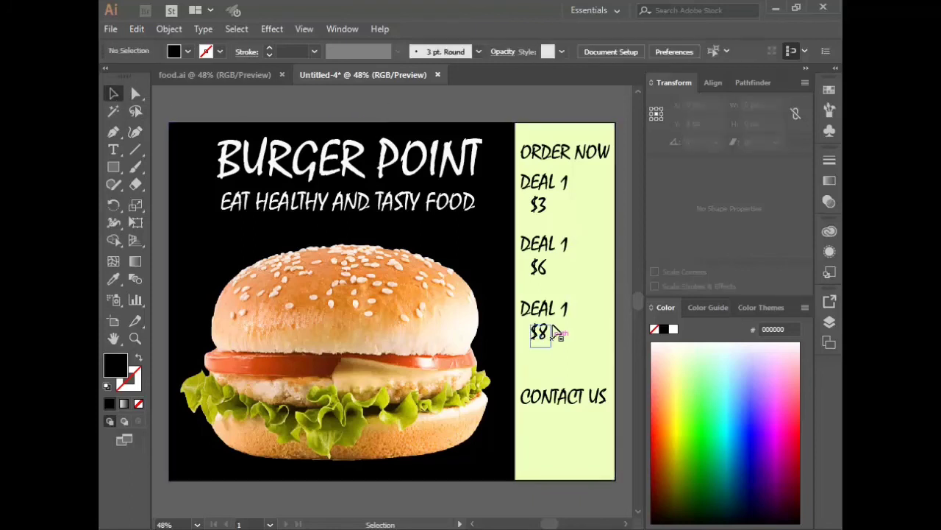
drag(571, 404, 568, 406)
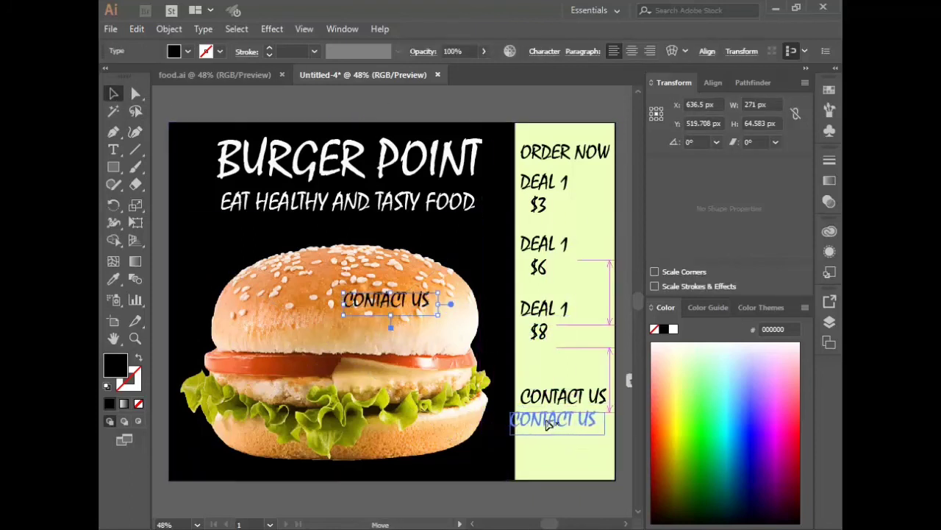
Step: Move a CONTACT US copy beneath the original and replace its text with the contact phone number
drag(381, 303, 560, 424)
triple_click(581, 422)
key(BackSpace)
text(111-)
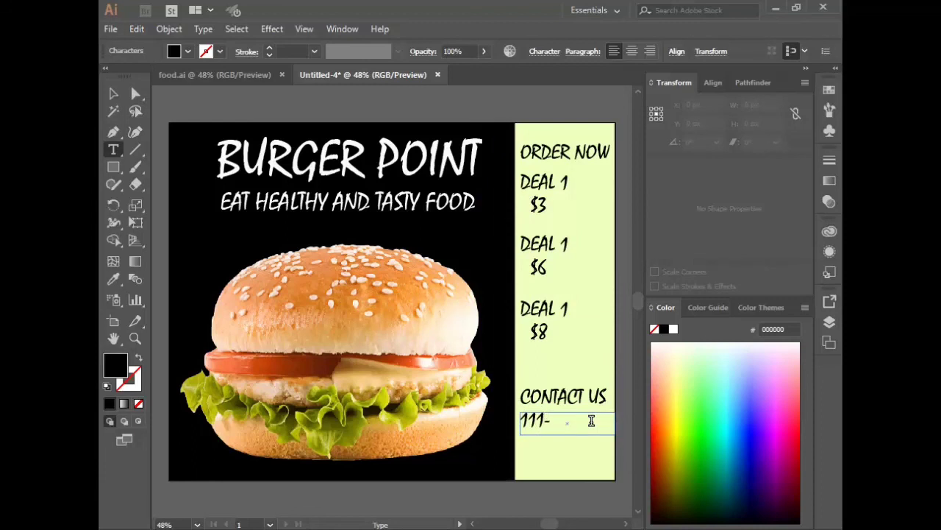
text(888-)
text(999)
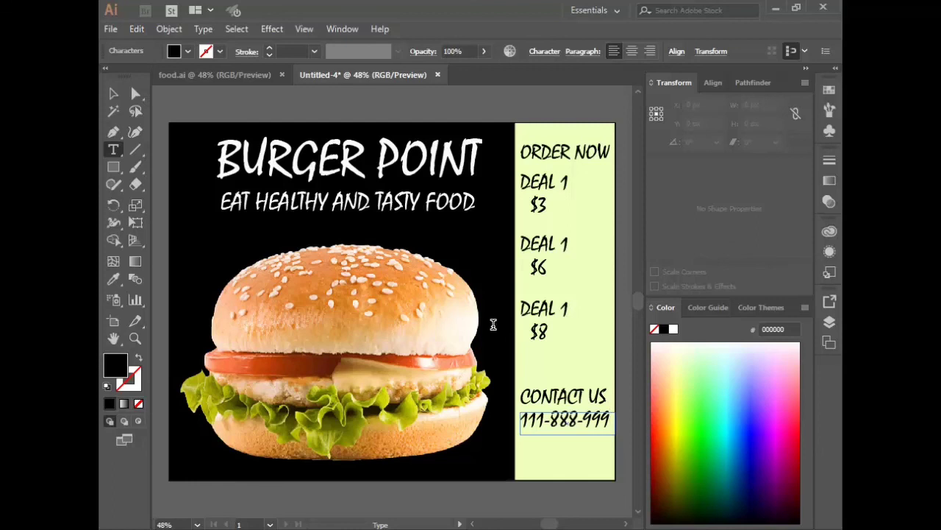
click(113, 93)
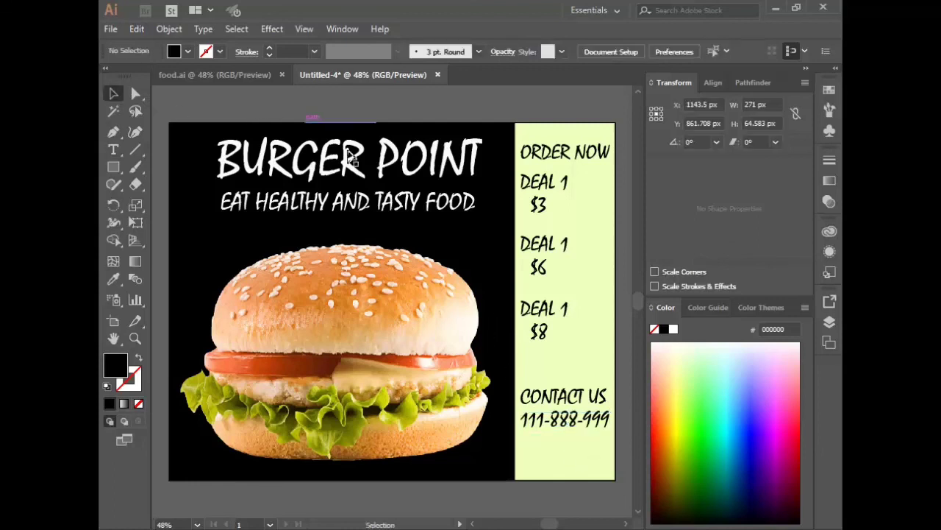
click(593, 294)
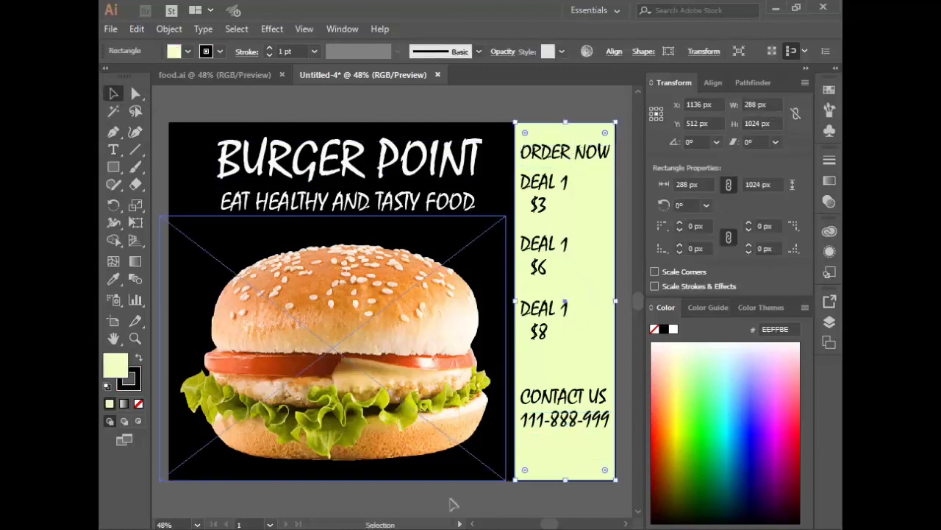
click(490, 496)
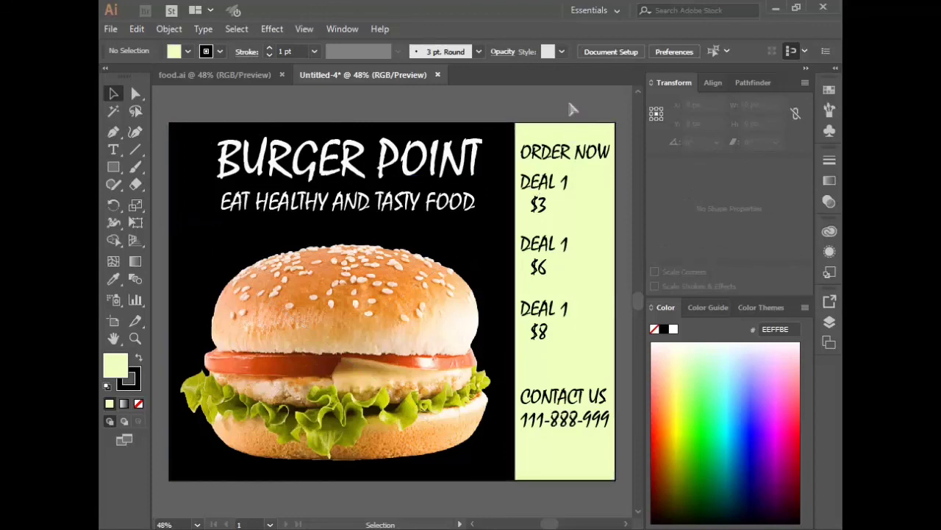